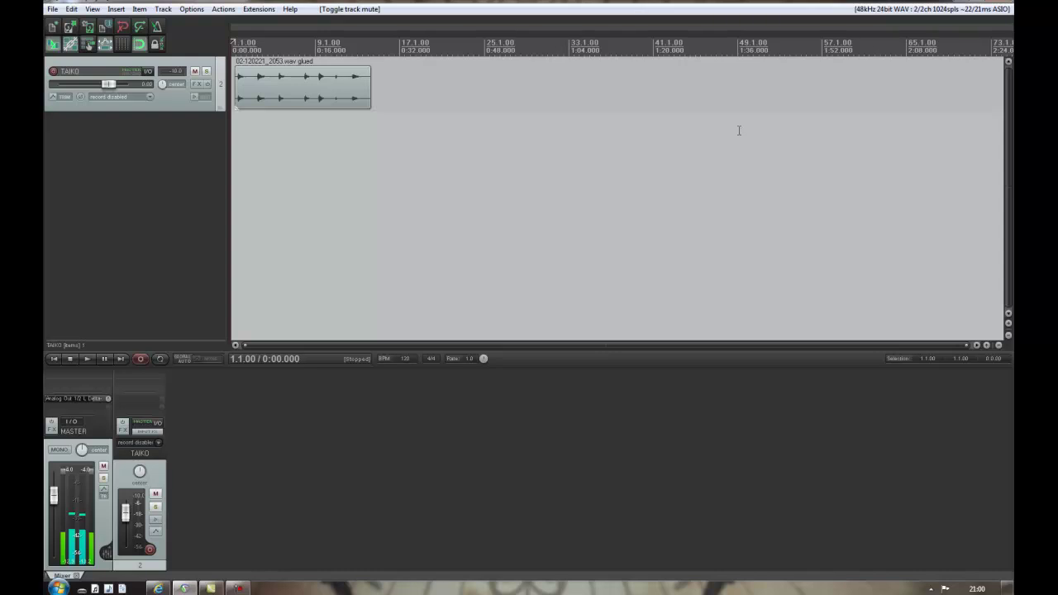
Select the glued WAV item of drum hits on the TAIKO track.
left_click(157, 588)
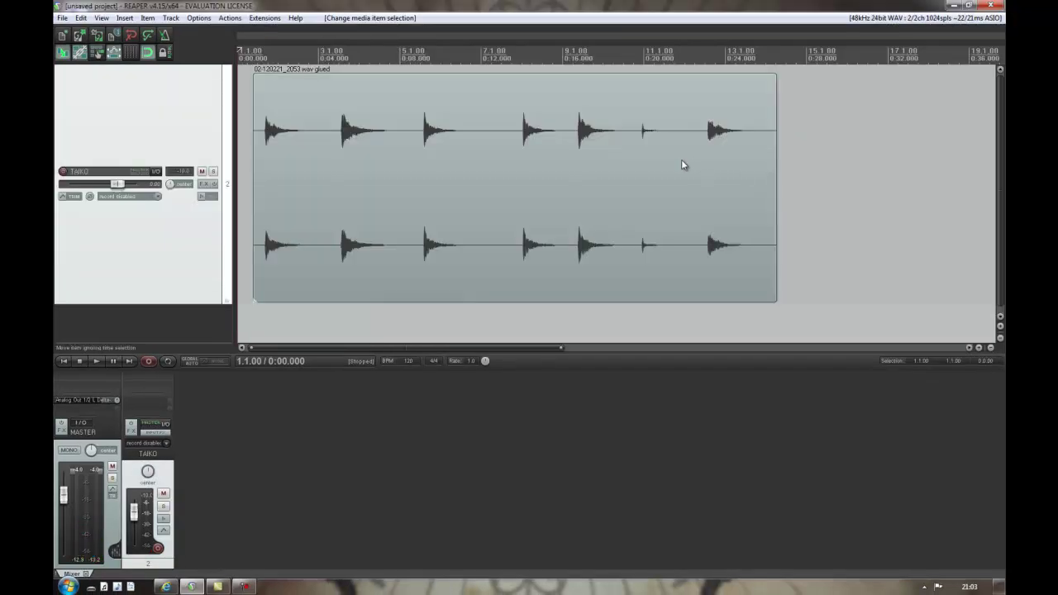
Open Item processing > Dynamic split items for the glued drum item.
right_click(682, 163)
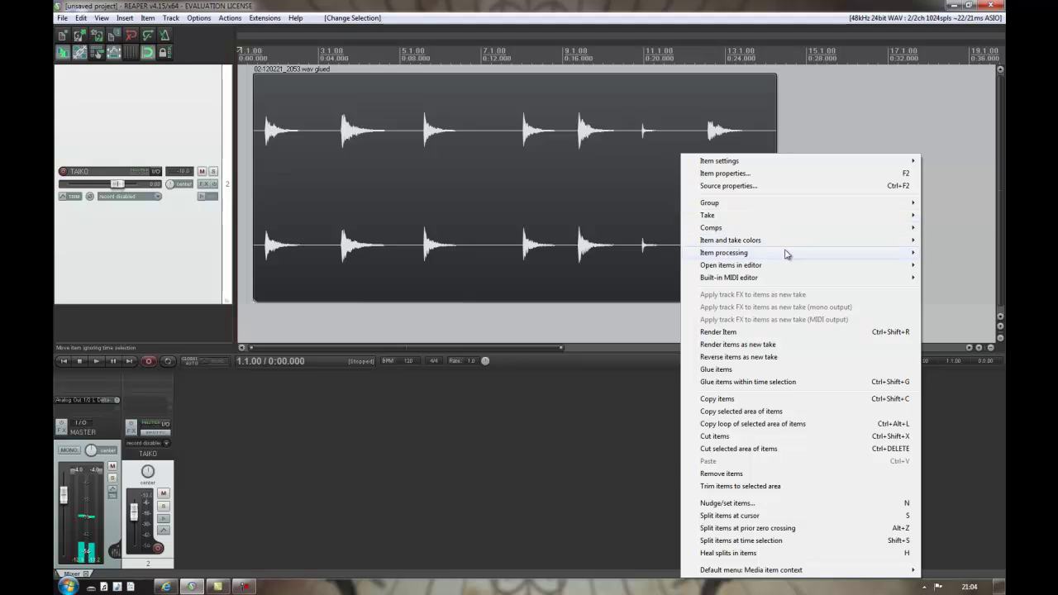
mouse_move(784, 253)
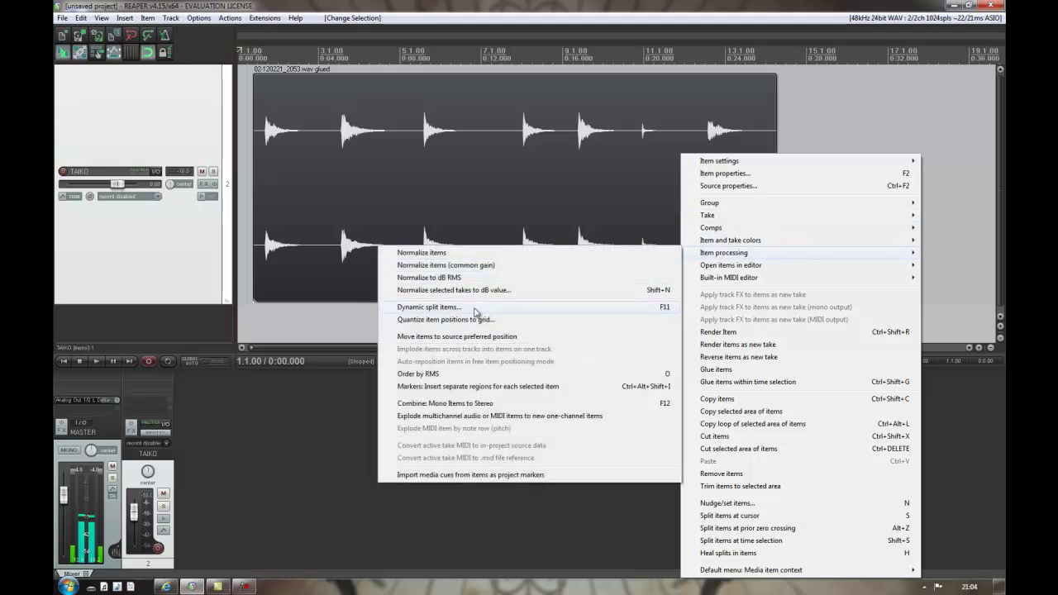
left_click(473, 309)
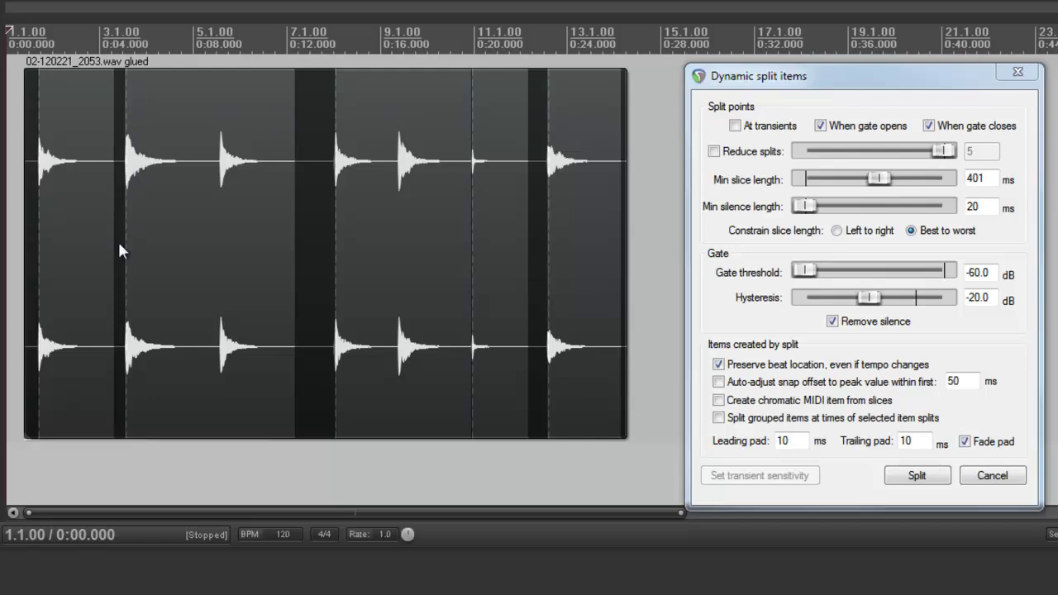
scroll(137, 235, "up", 8)
scroll(136, 236, "up", 3)
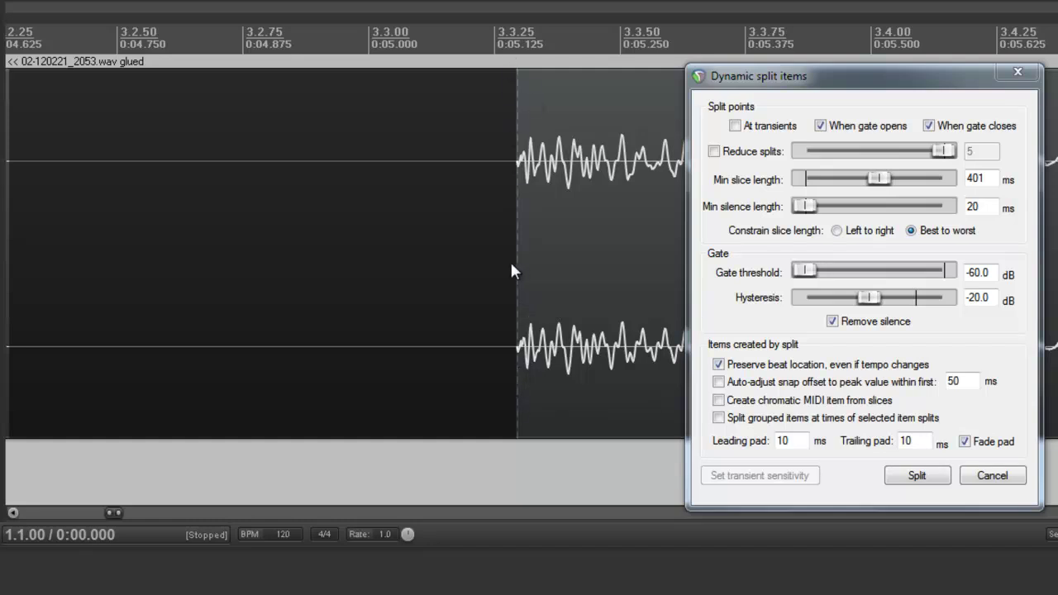
scroll(459, 196, "down", 10)
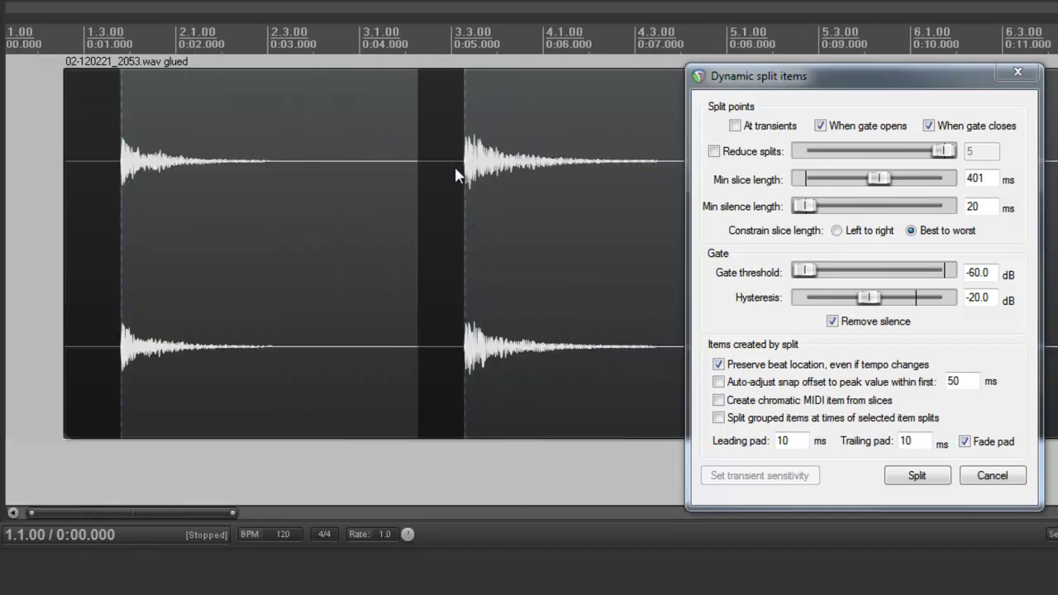
left_click_drag(874, 80, 752, 85)
scroll(510, 122, "down", 3)
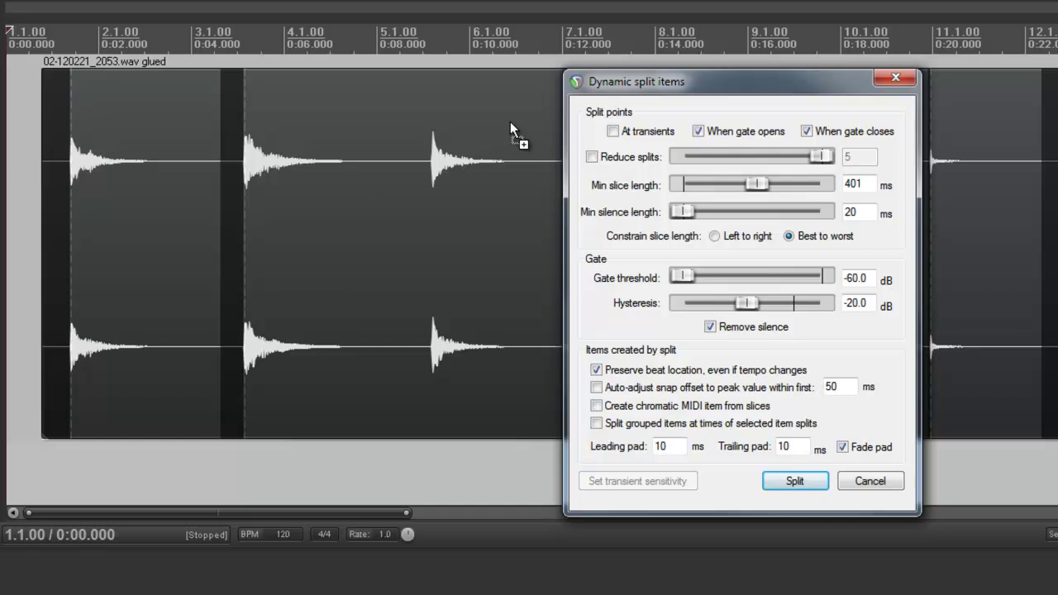
left_click_drag(647, 83, 512, 78)
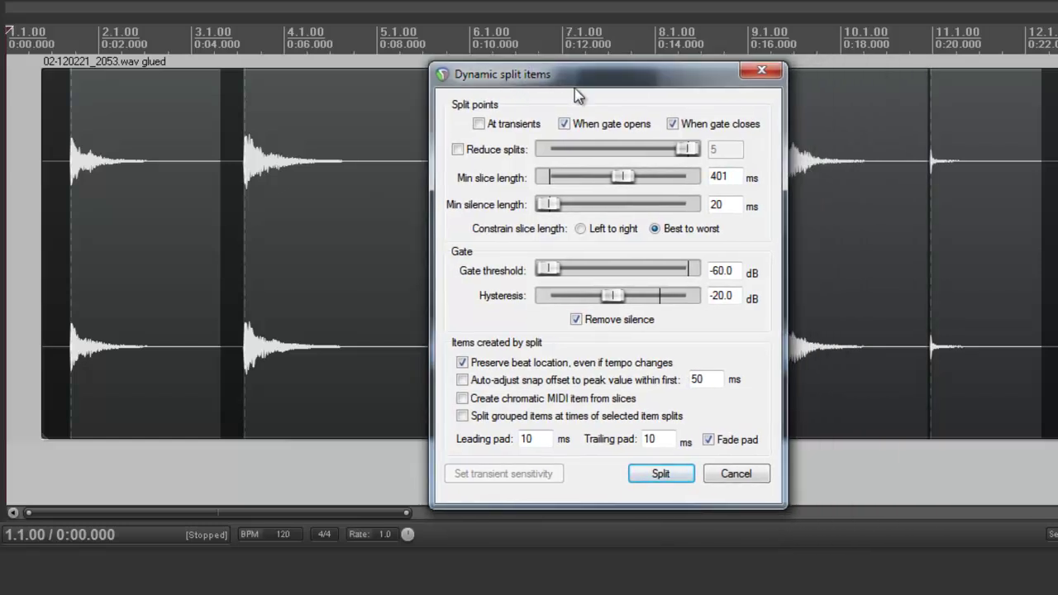
left_click_drag(576, 90, 736, 91)
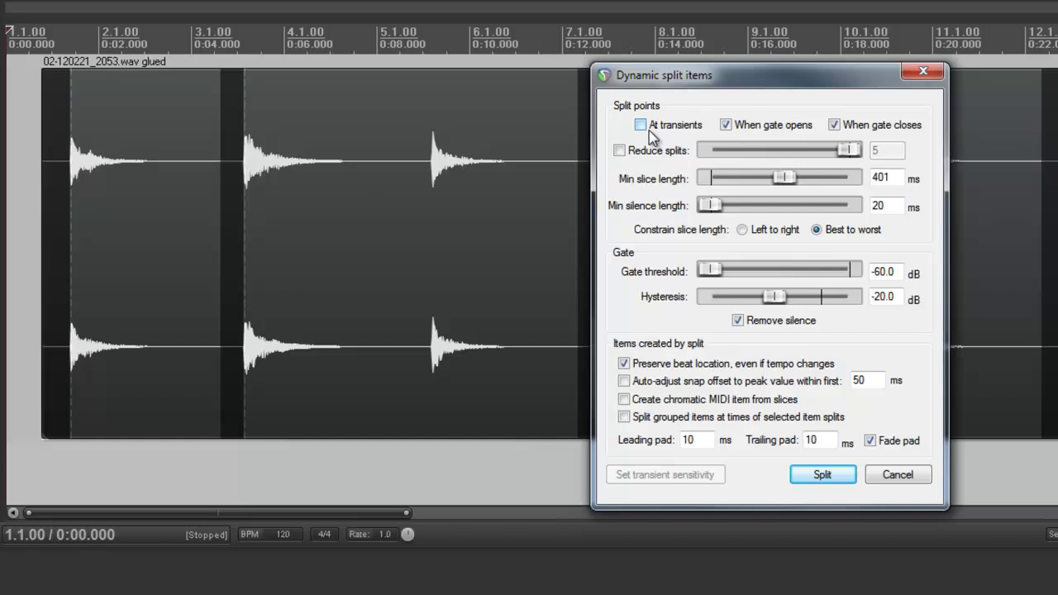
scroll(261, 156, "up", 10)
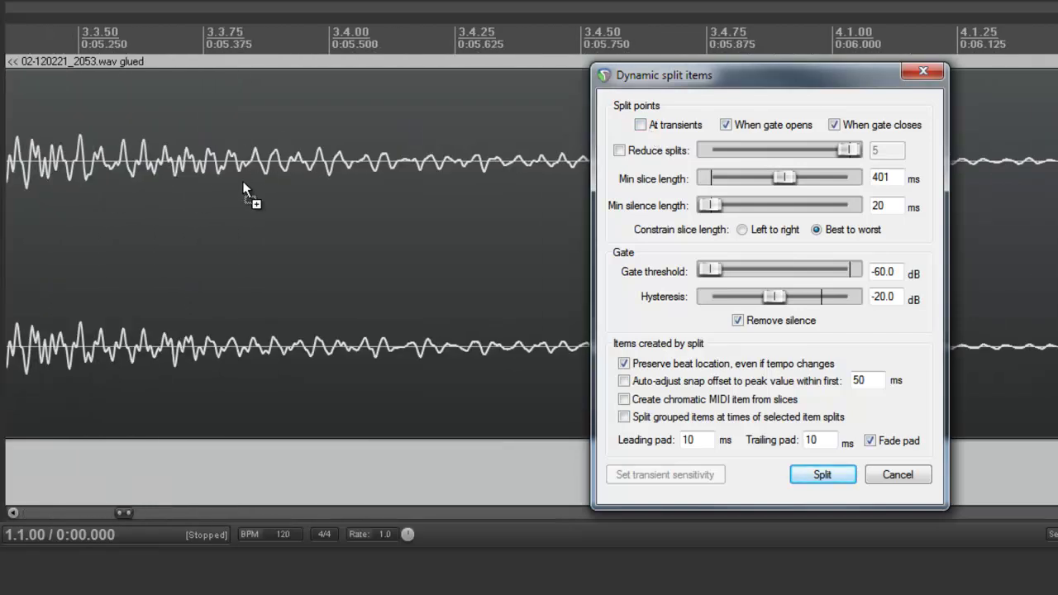
scroll(381, 138, "up", 5)
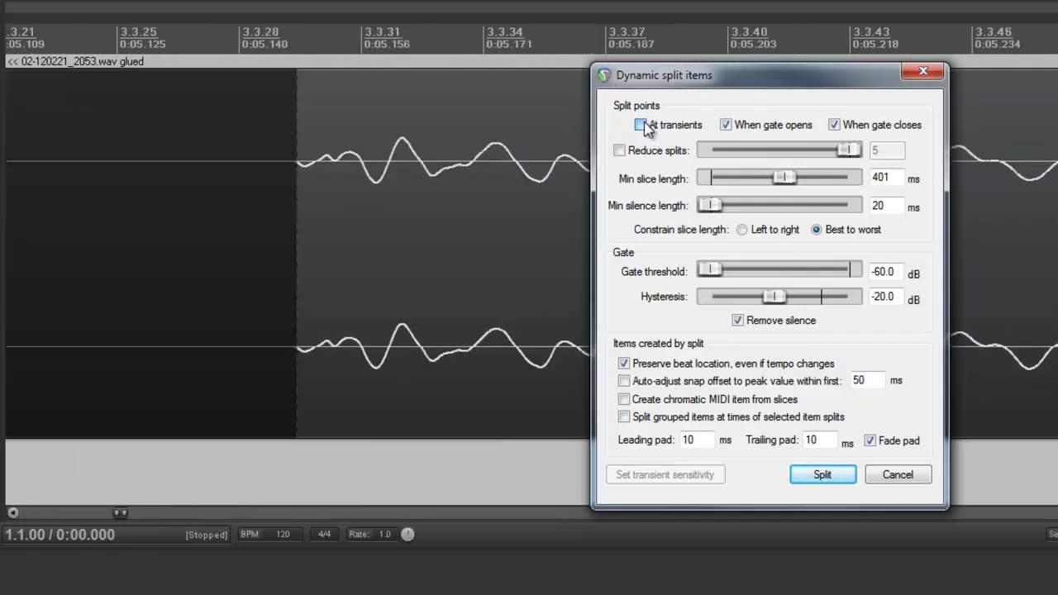
left_click(641, 124)
left_click(642, 125)
left_click(642, 125)
left_click(641, 125)
scroll(330, 162, "up", 8)
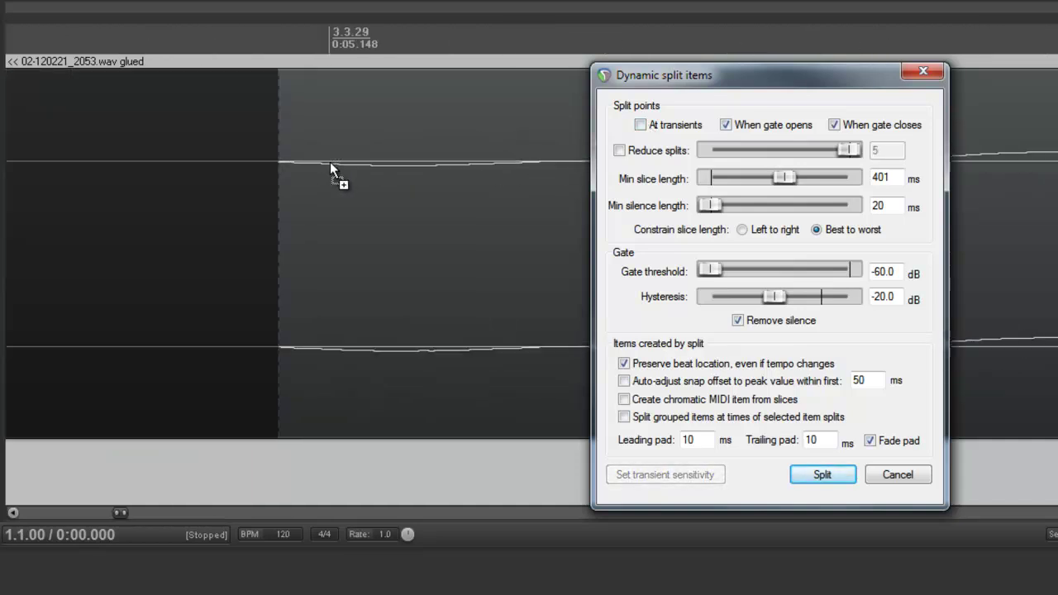
left_click(643, 125)
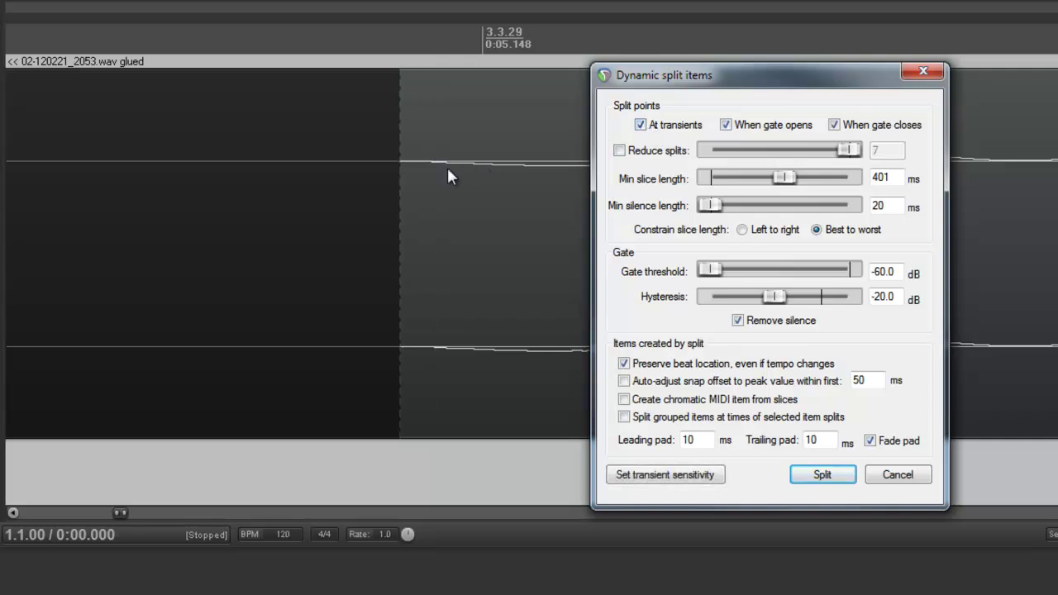
left_click(640, 125)
scroll(486, 141, "down", 6)
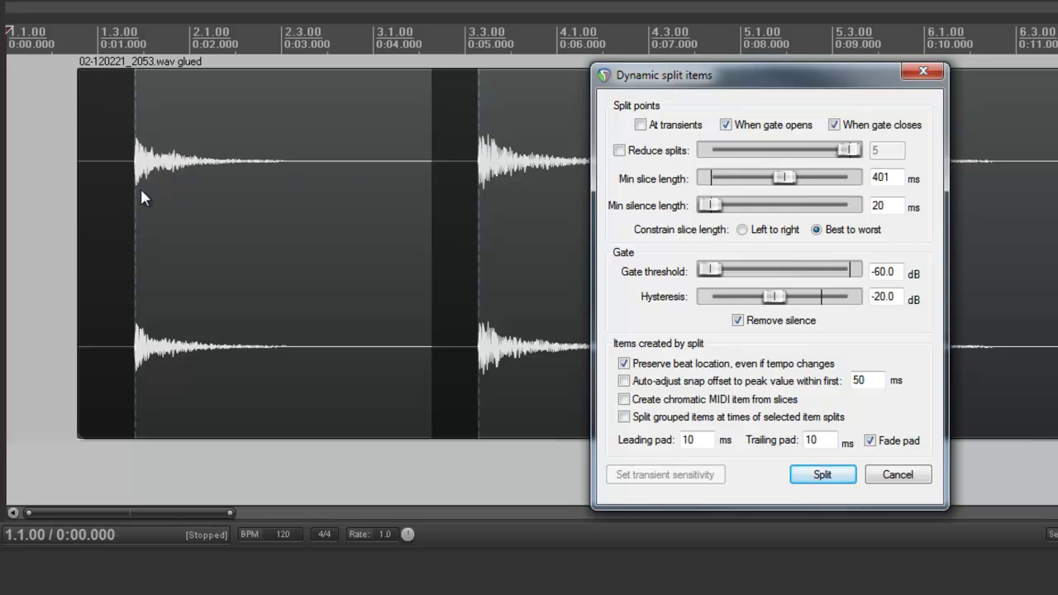
scroll(124, 173, "up", 8)
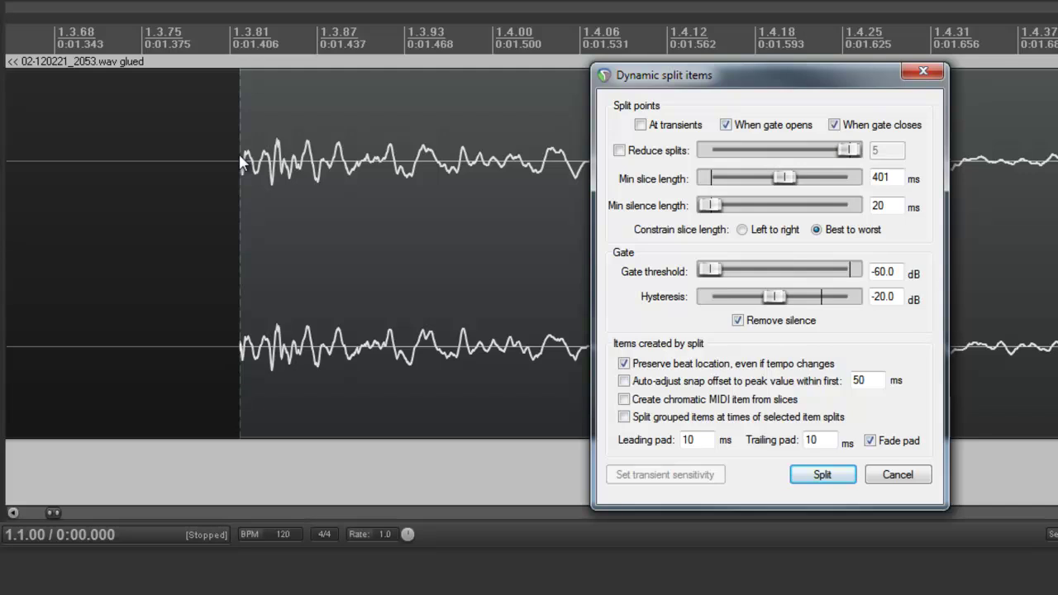
scroll(410, 157, "up", 3)
scroll(479, 232, "down", 10)
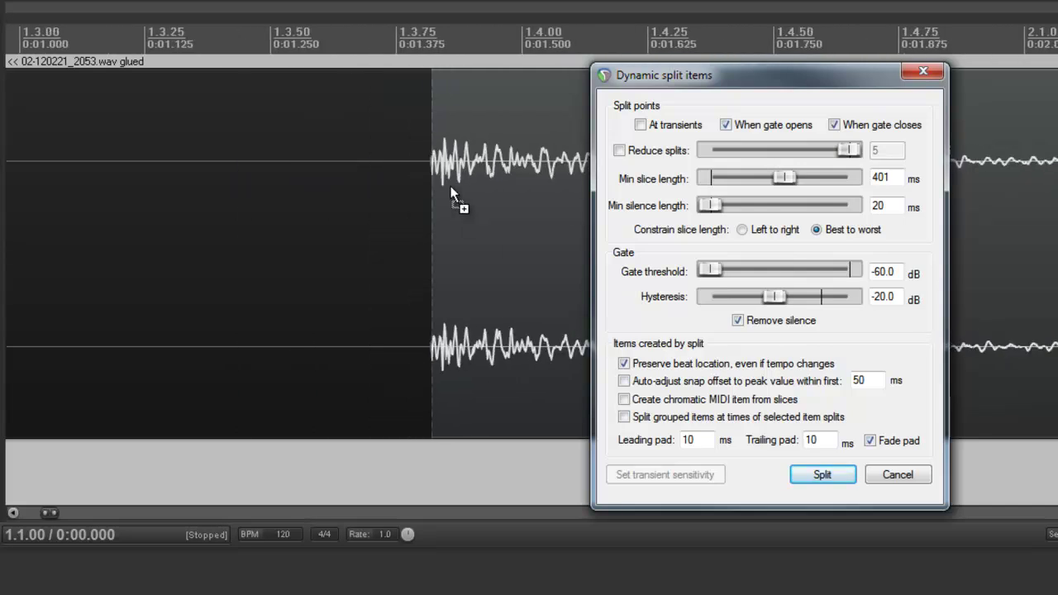
scroll(442, 214, "right", 6)
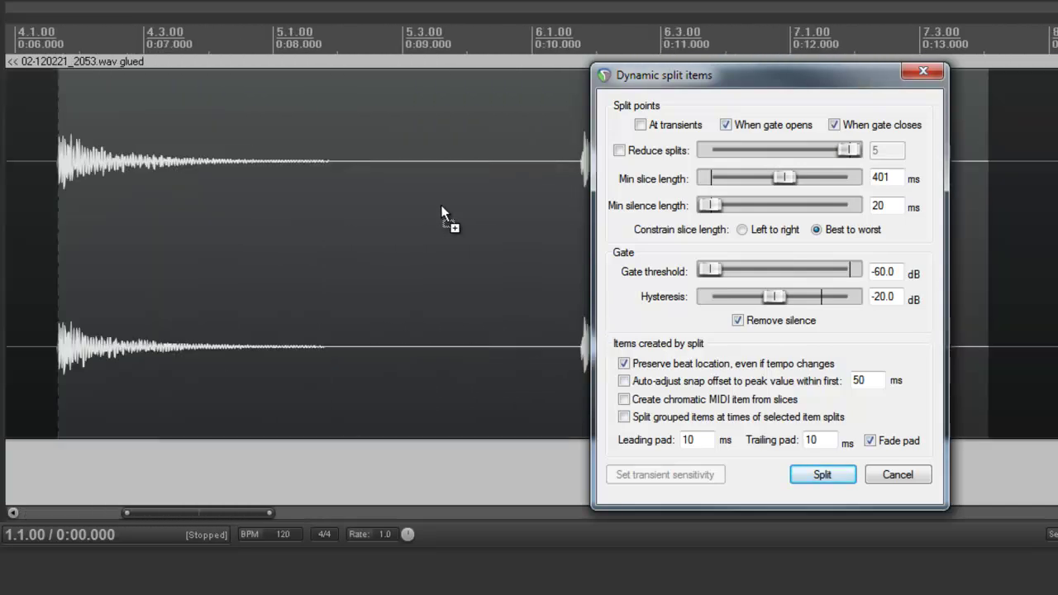
scroll(446, 170, "up", 15)
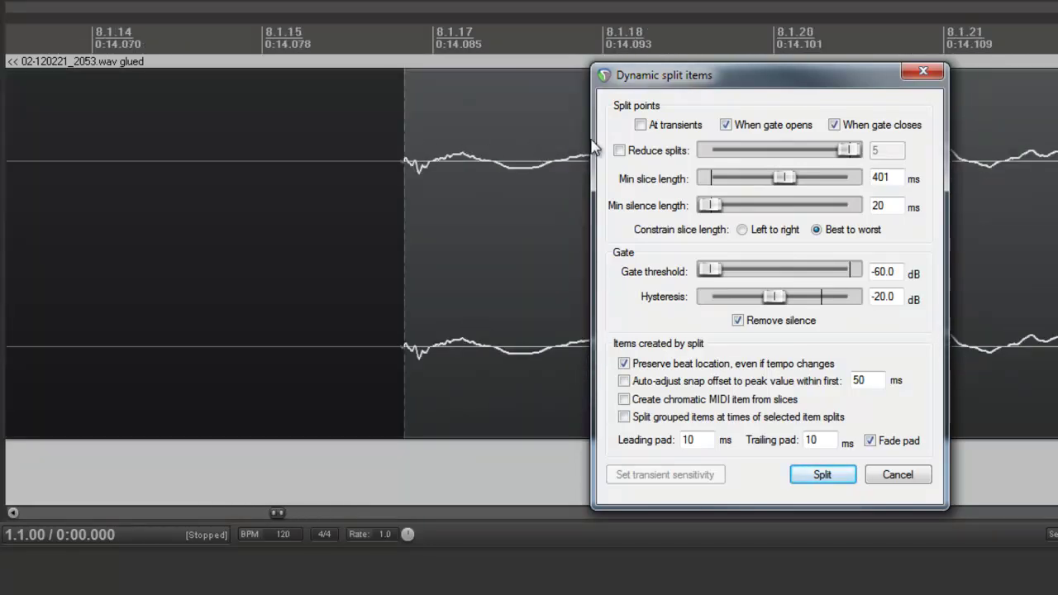
left_click(640, 125)
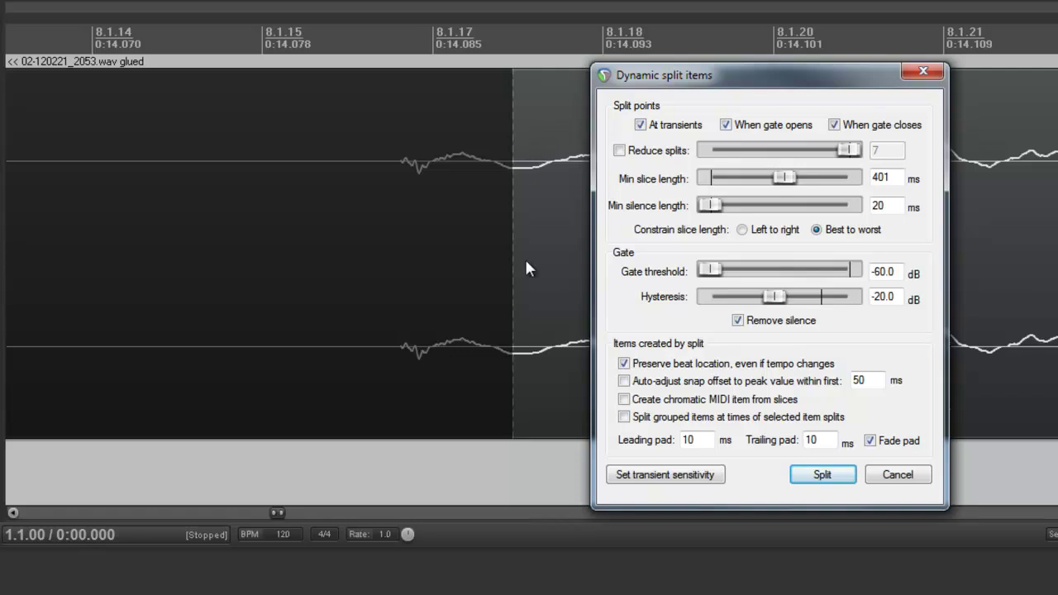
left_click(640, 125)
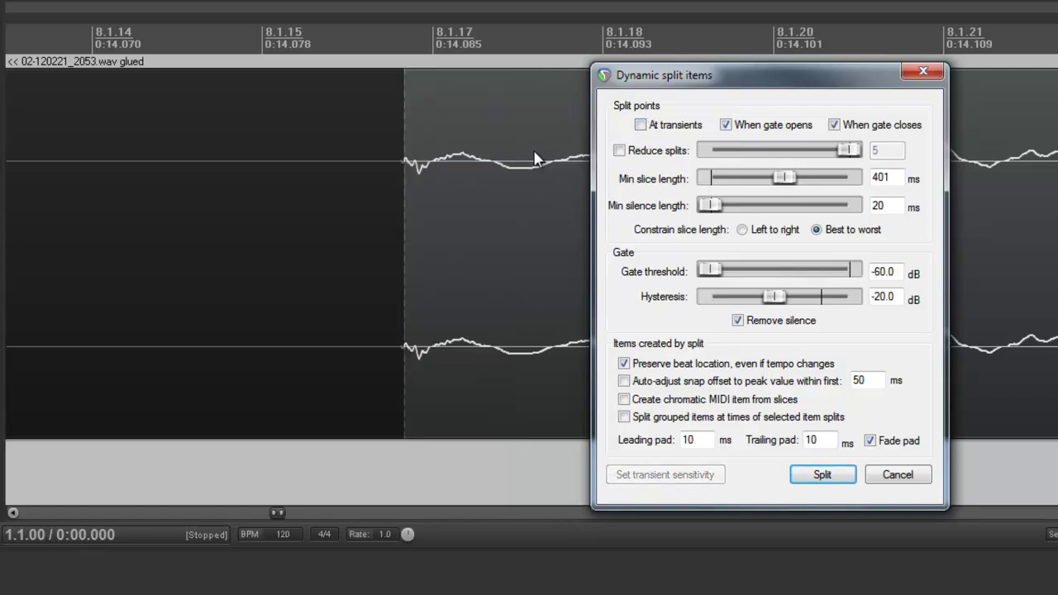
scroll(534, 157, "down", 10)
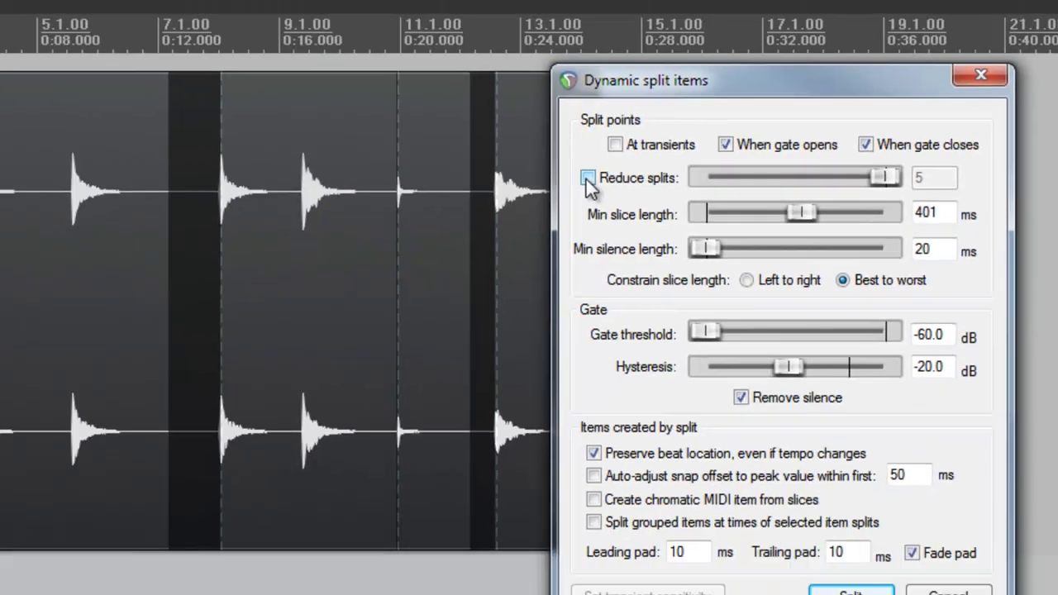
Try Reduce splits between 3 and 5, then turn it off, leaving Min slice length at 528 ms.
left_click(588, 179)
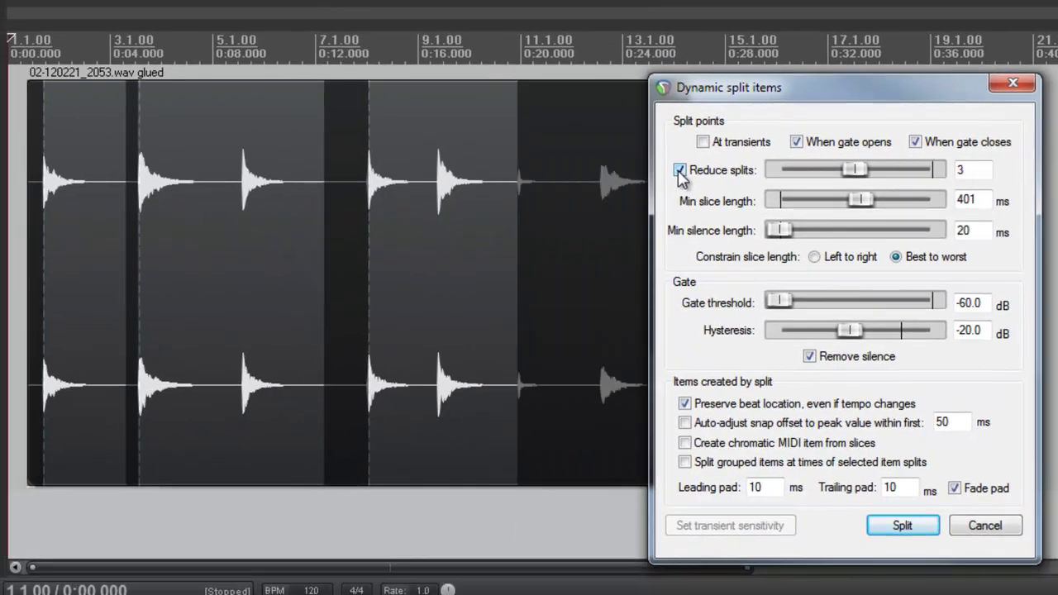
left_click_drag(801, 178, 932, 180)
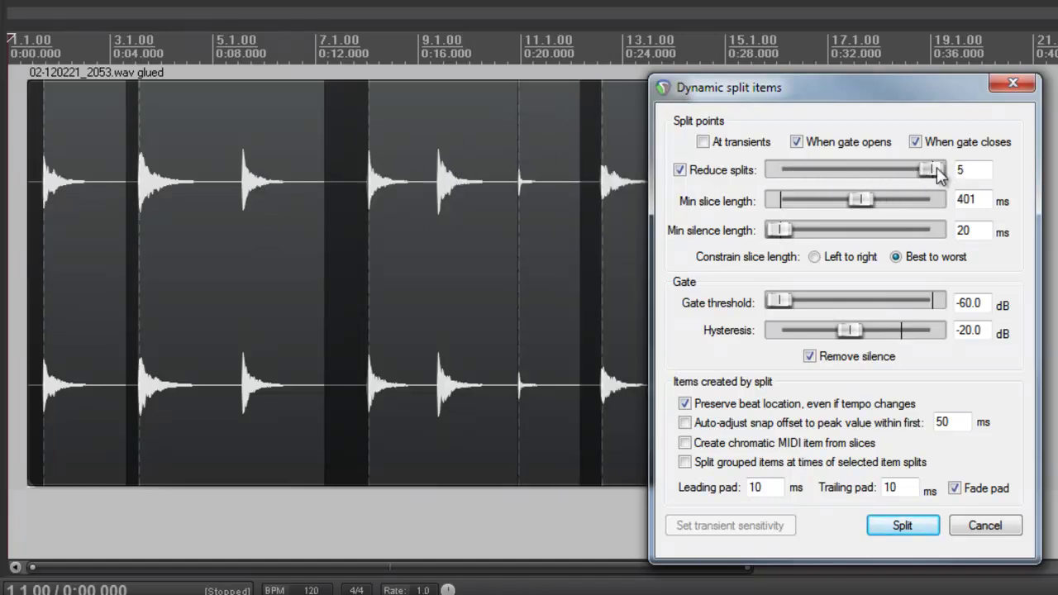
left_click_drag(930, 170, 953, 172)
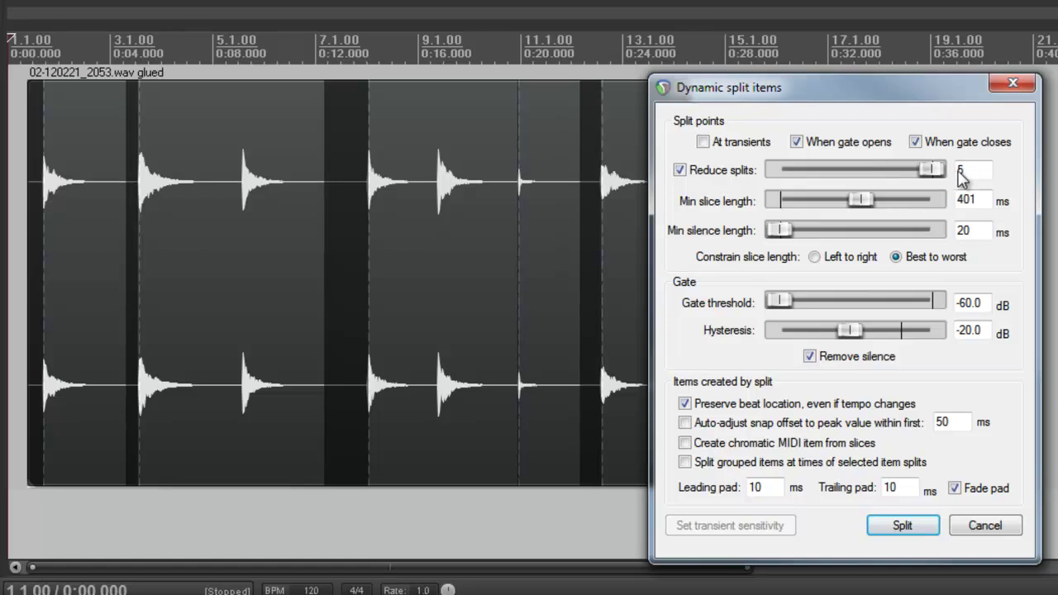
left_click(679, 170)
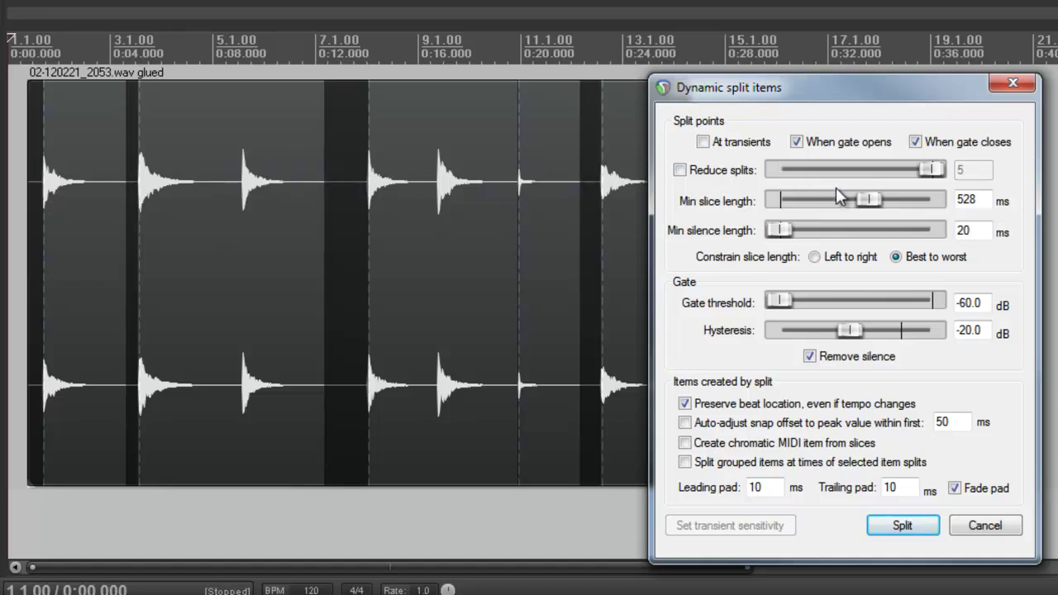
Drop Min slice length to 20 ms, keeping slice length constrained Best to worst.
left_click_drag(870, 200, 736, 226)
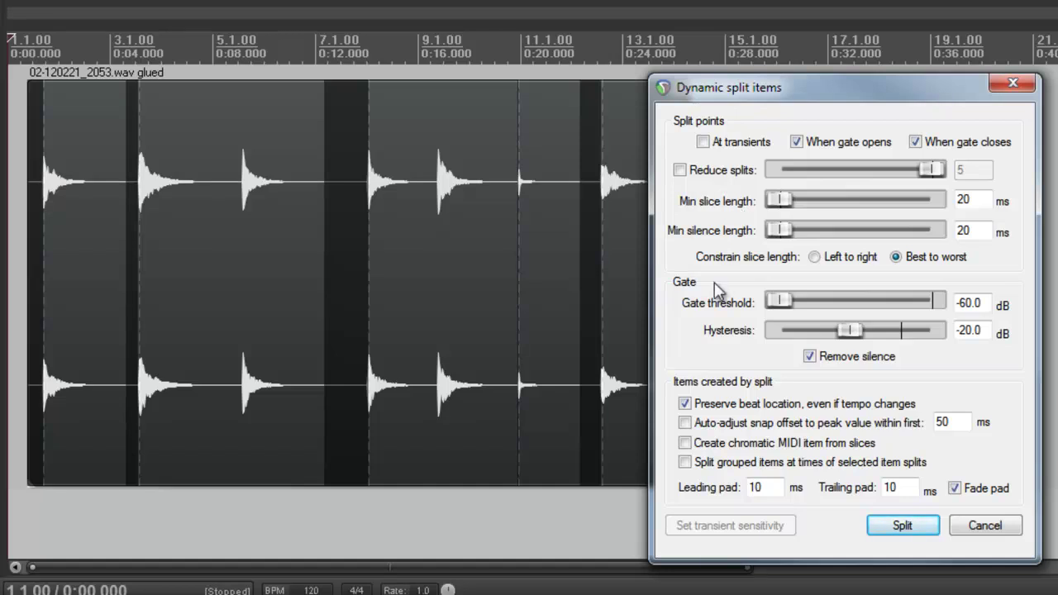
left_click(816, 257)
left_click(894, 257)
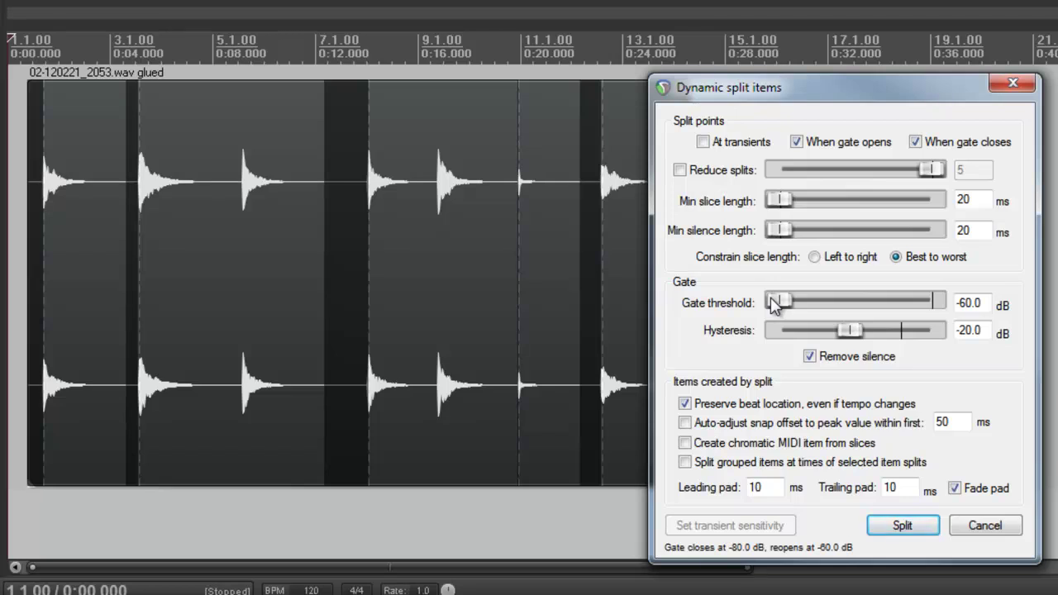
Raise the gate threshold to about -48.5 dB and reset hysteresis to 0.0 dB.
left_click_drag(774, 305, 782, 306)
mouse_move(779, 304)
left_mouse_down()
mouse_move(810, 317)
mouse_move(812, 302)
mouse_move(779, 303)
left_mouse_up()
left_click_drag(857, 329, 951, 397)
double_click(766, 329)
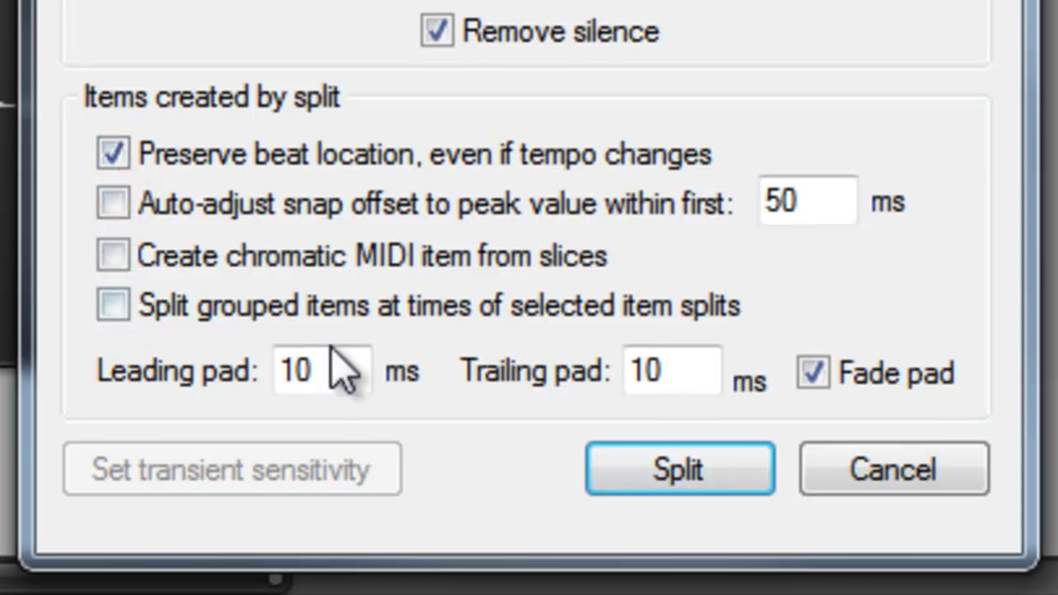
Re-enter 10 ms as the leading pad value.
left_click_drag(359, 376, 258, 370)
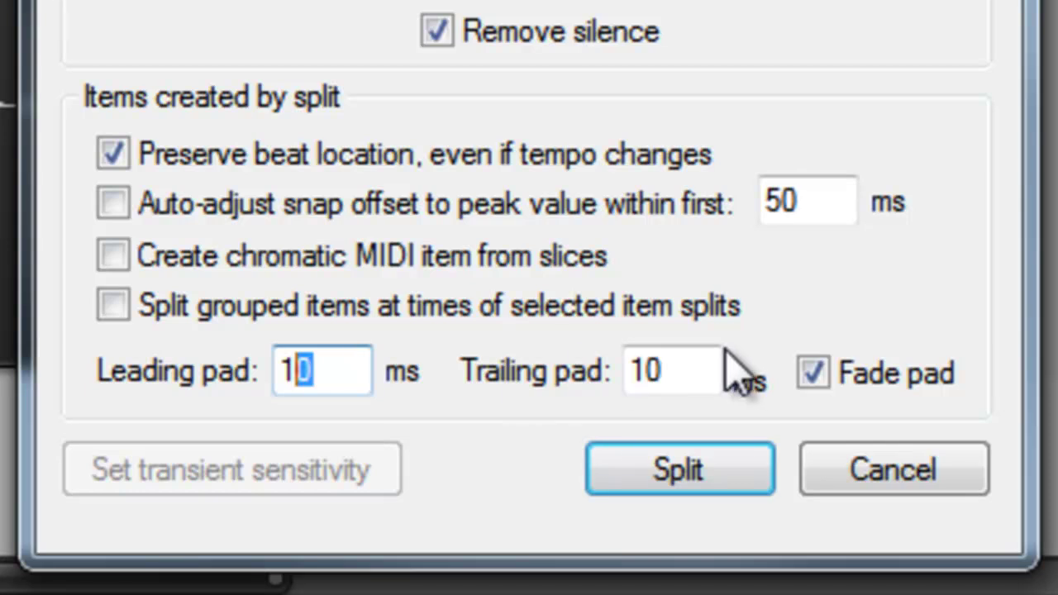
left_click(711, 370)
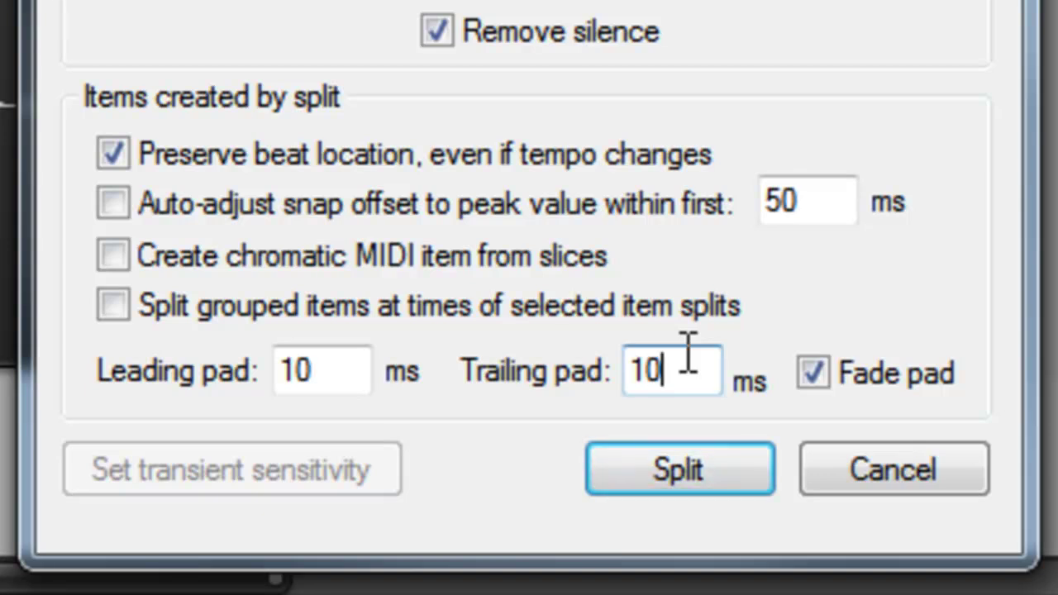
left_click(322, 366)
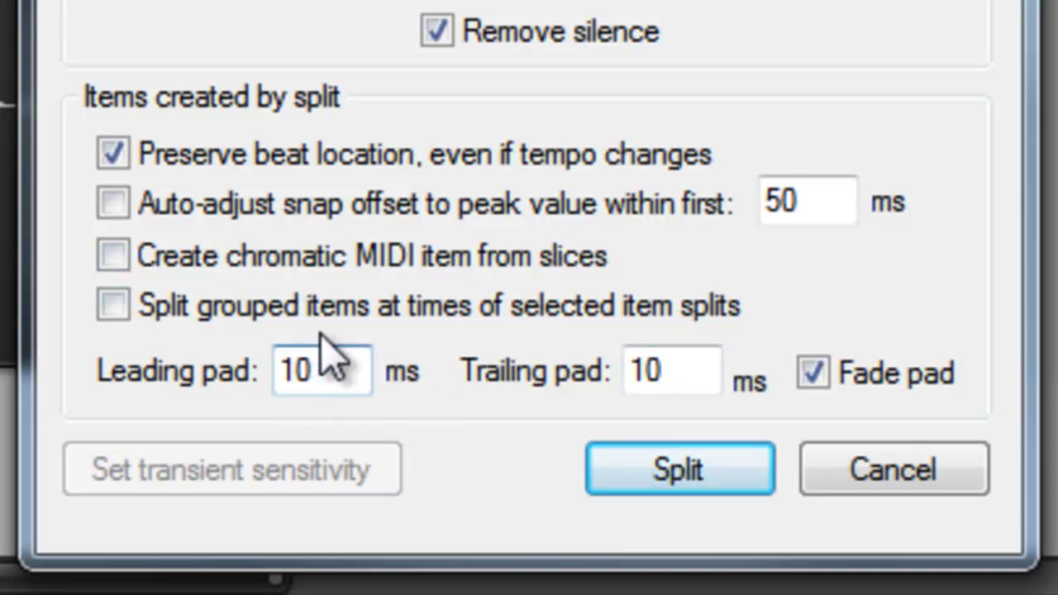
type("0")
key("BackSpace")
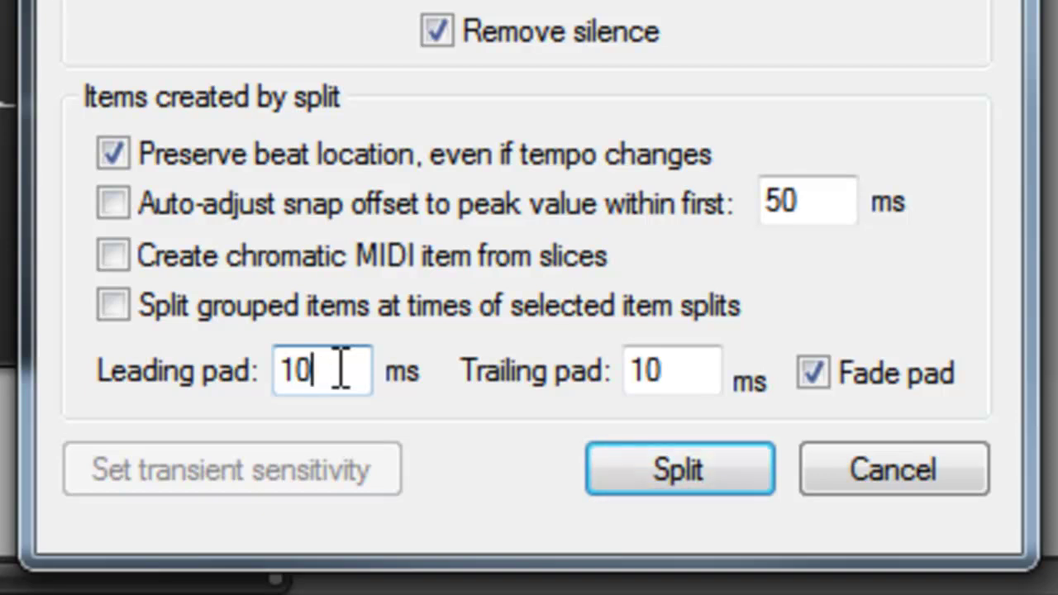
key("BackSpace")
key("BackSpace")
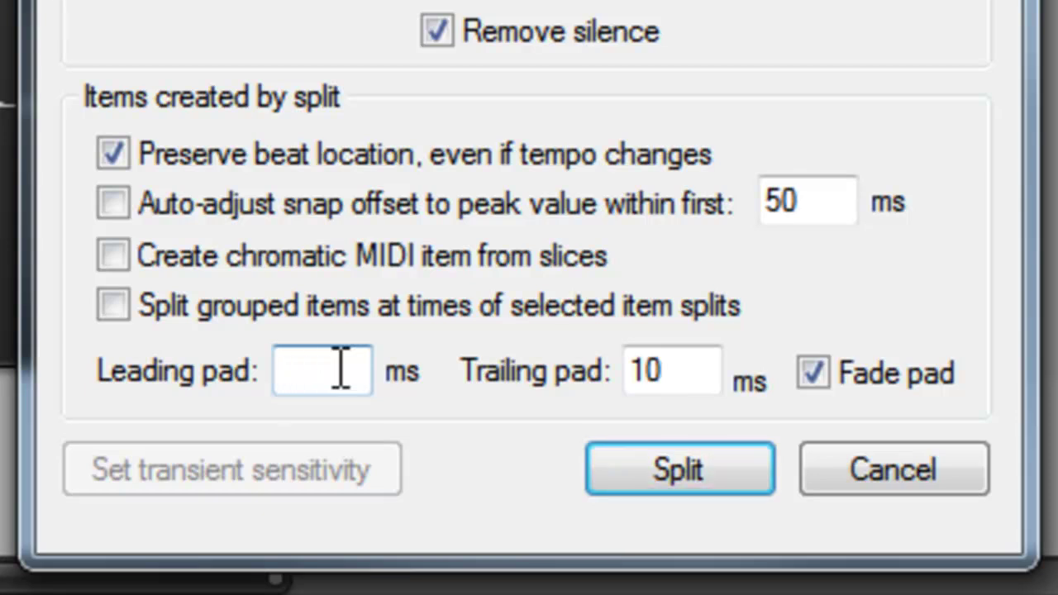
type("0")
key("BackSpace")
type("10")
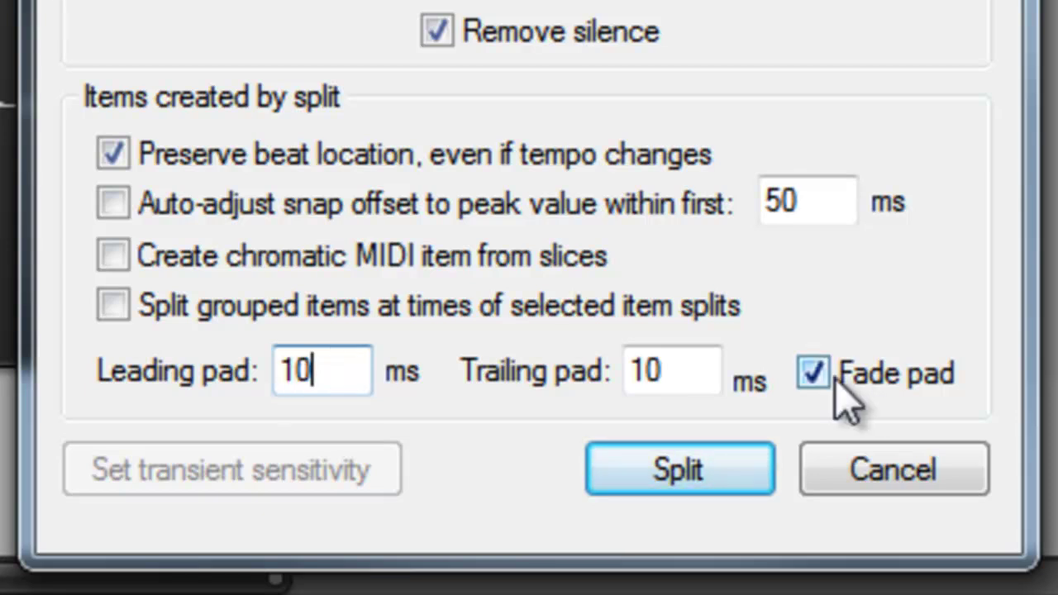
Toggle Fade pad off and back on, leaving it enabled.
left_click(834, 383)
left_click(833, 382)
left_click(354, 368)
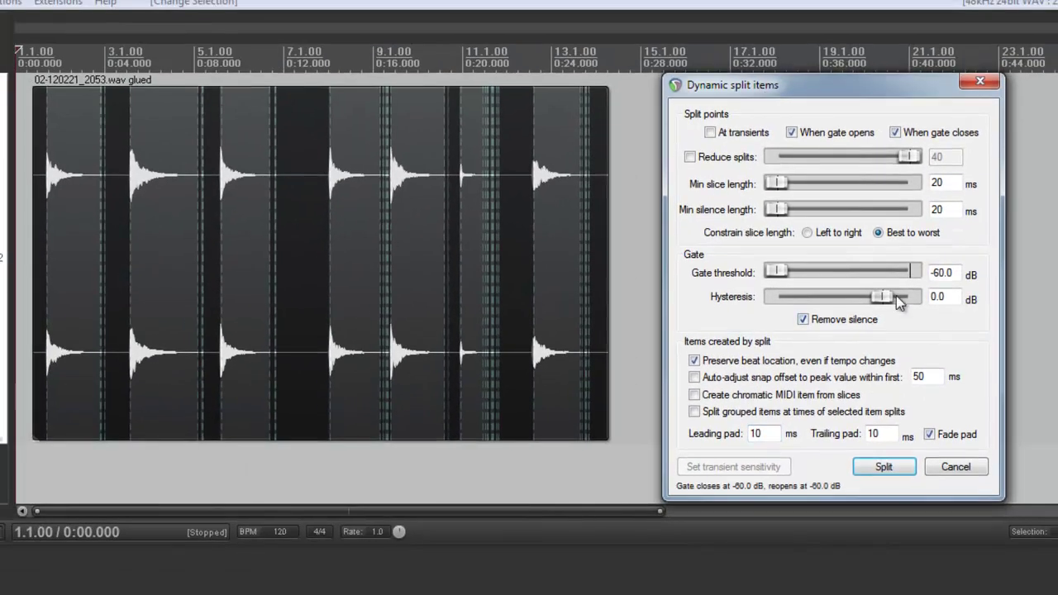
Lower hysteresis to -32.2 dB and set the gate threshold to about -47 dB.
left_click_drag(900, 302, 816, 302)
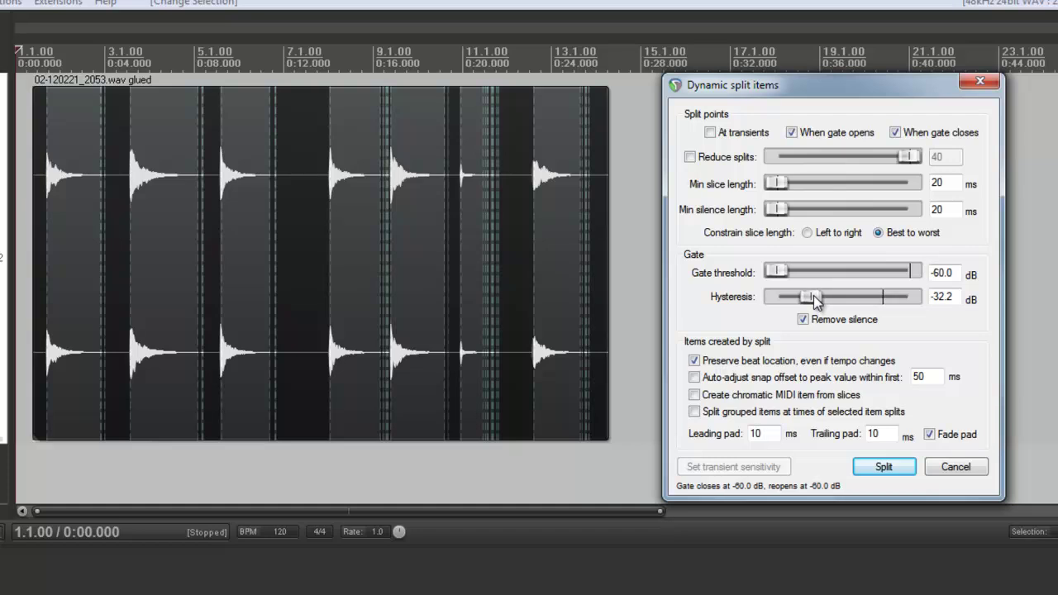
left_click_drag(777, 273, 835, 291)
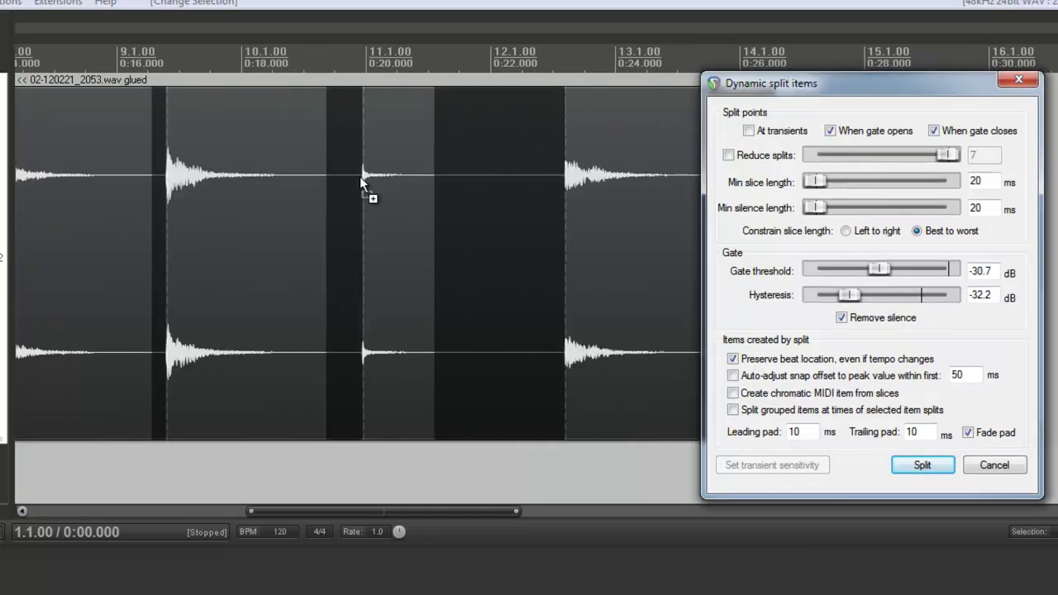
scroll(546, 205, "up", 10)
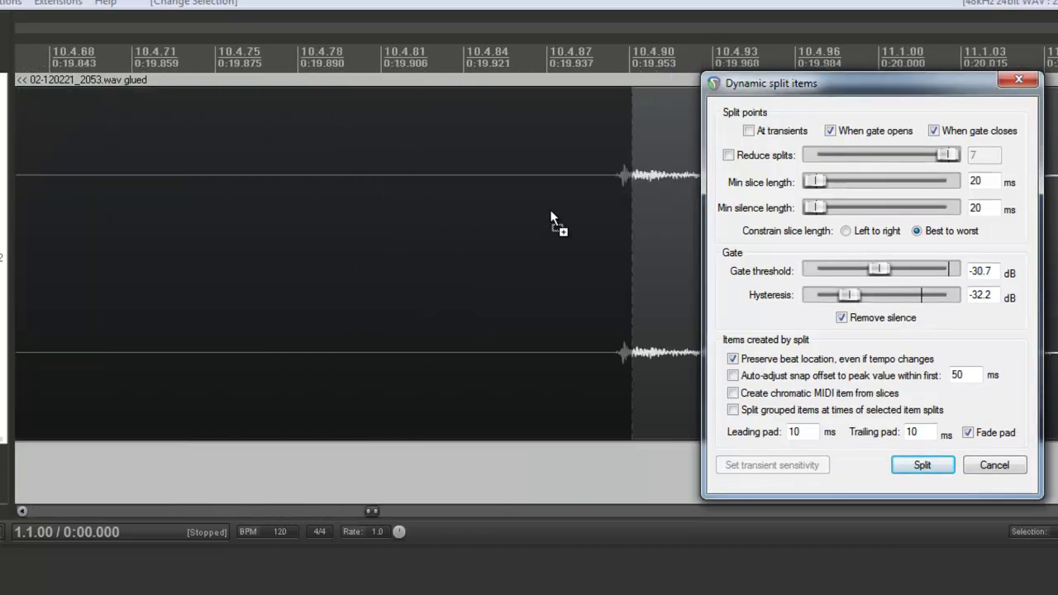
scroll(540, 201, "left", 3)
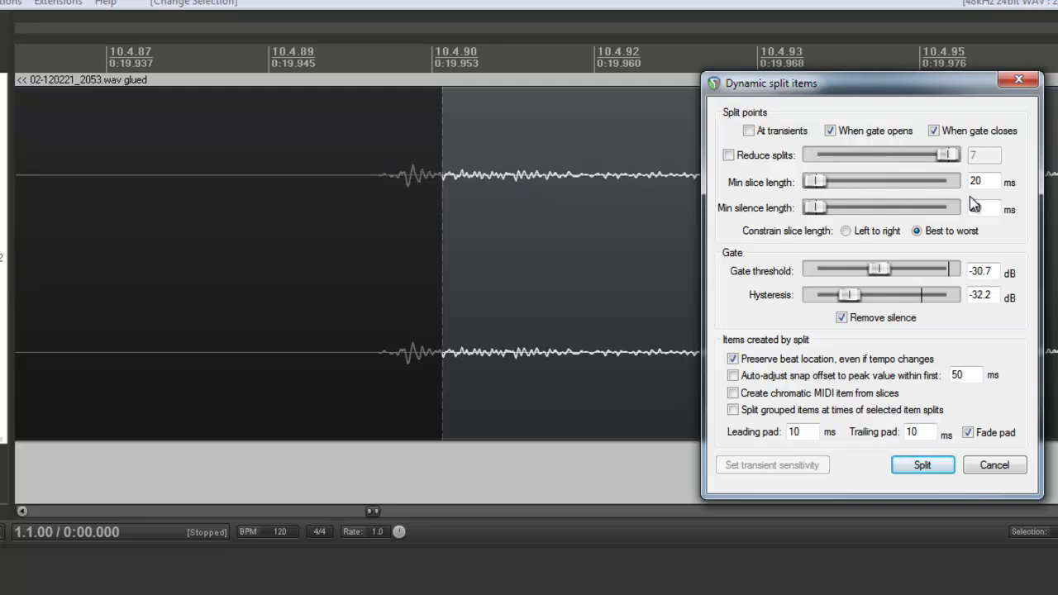
left_click_drag(876, 270, 852, 275)
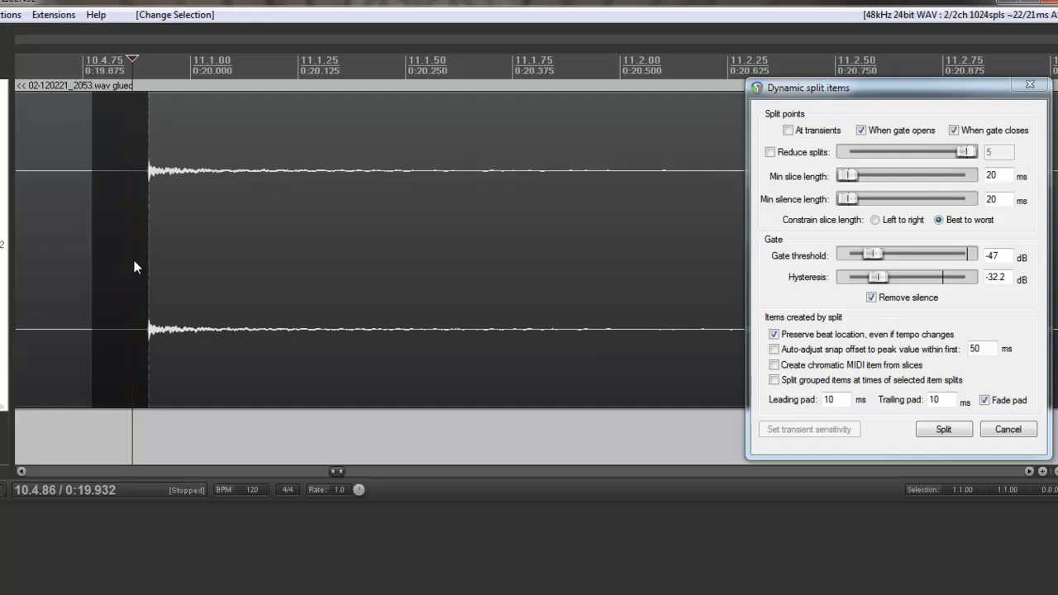
Place the edit cursor on a hit, enlarge the waveform peaks, and set hysteresis to -24.7 dB.
key("Right")
left_click(180, 221)
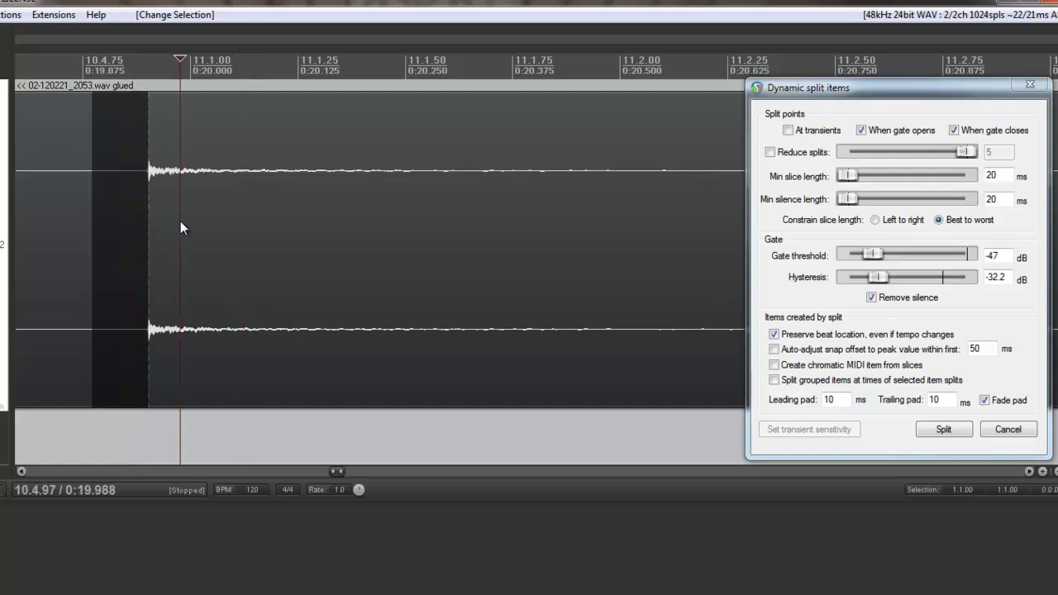
scroll(180, 221, "up", 6)
scroll(180, 221, "up", 1)
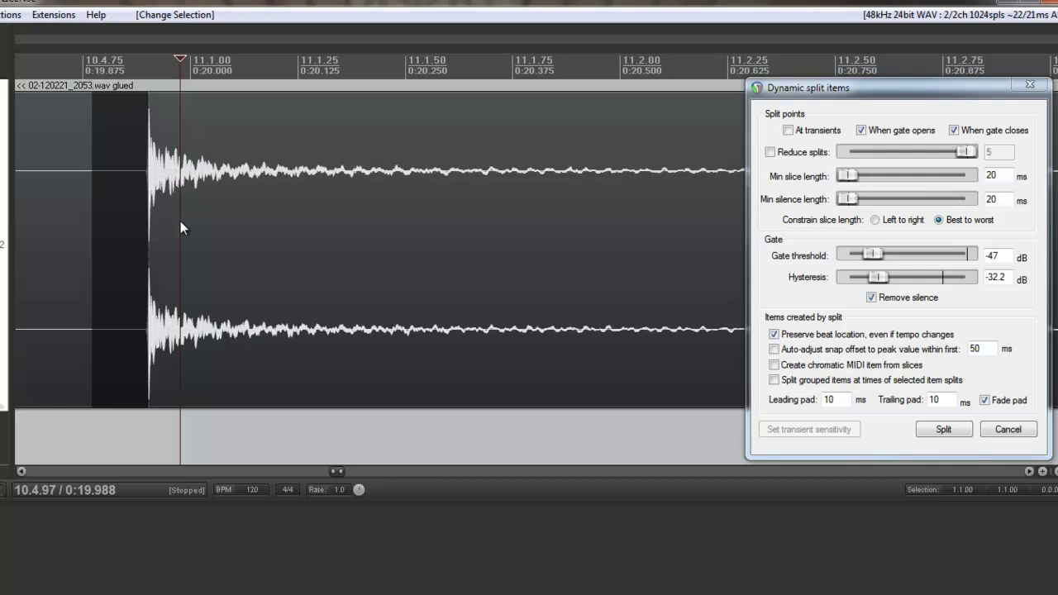
scroll(549, 222, "left", 2)
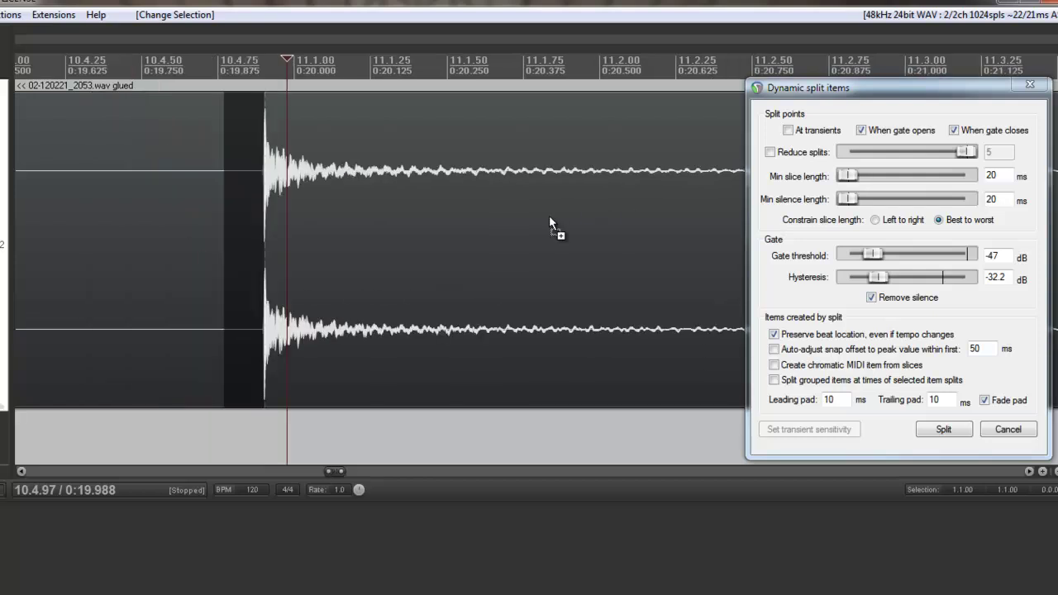
scroll(549, 222, "right", 8)
left_click(505, 217)
scroll(255, 196, "down", 5)
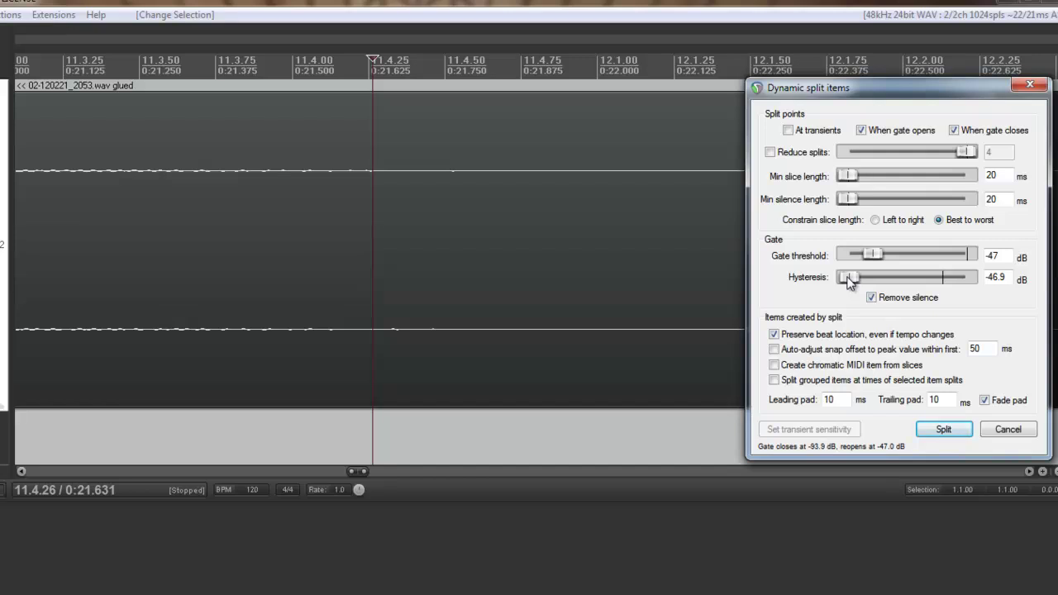
left_click_drag(848, 281, 893, 284)
left_click(378, 180)
Set hysteresis to -7.6 dB and the gate threshold to -52.1 dB, giving 10 split points.
scroll(407, 164, "left", 5)
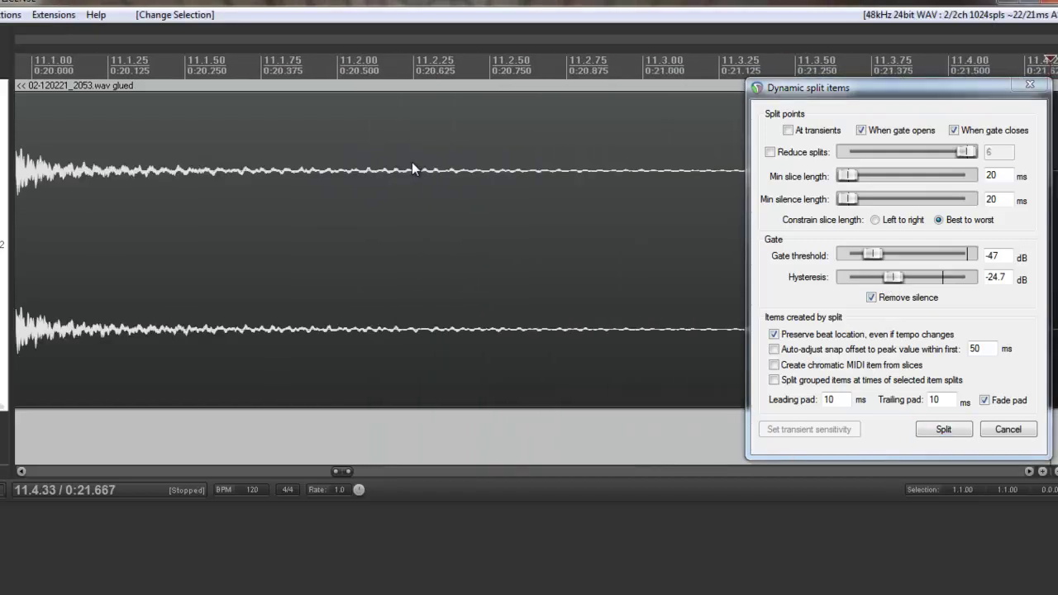
scroll(392, 154, "left", 5)
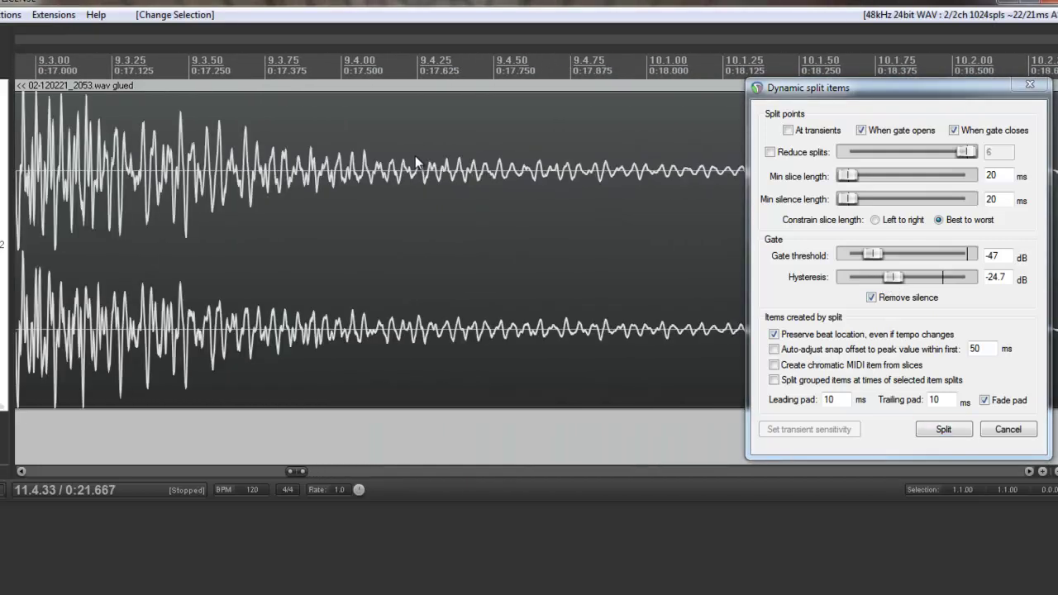
scroll(438, 151, "right", 5)
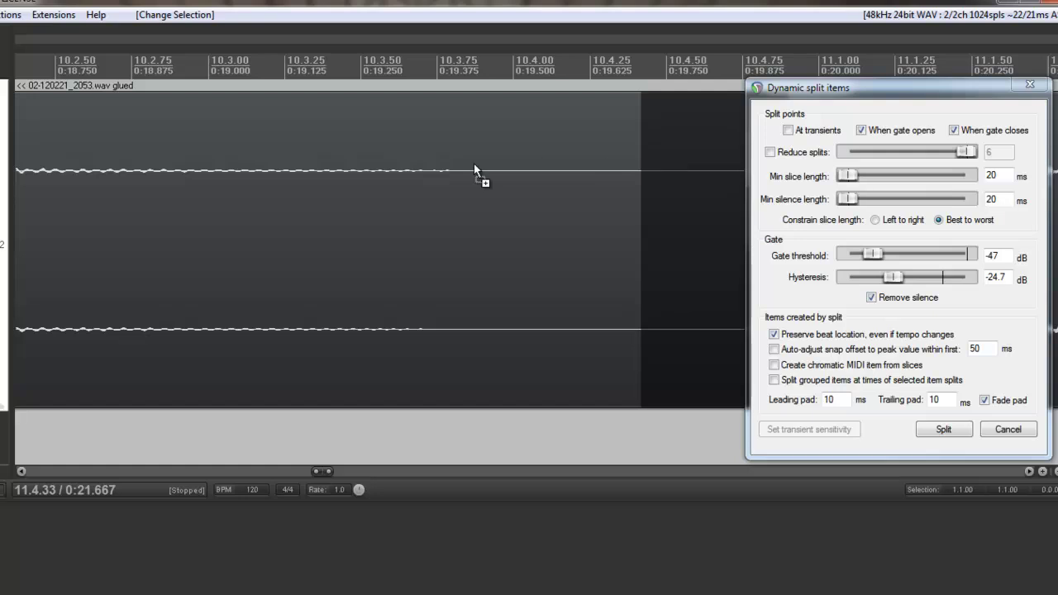
scroll(473, 163, "down", 6)
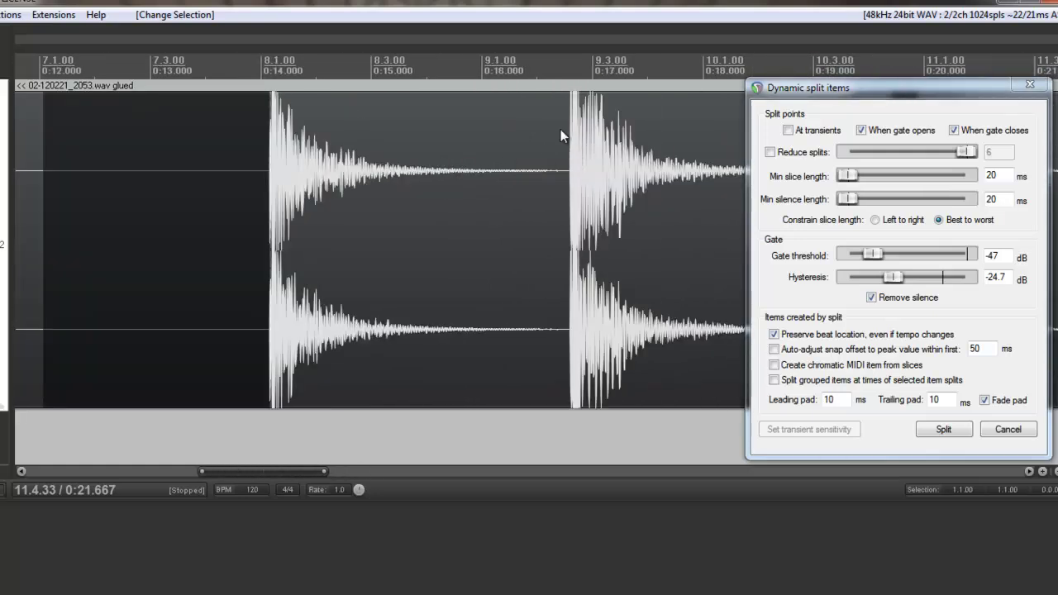
left_click_drag(892, 275, 912, 289)
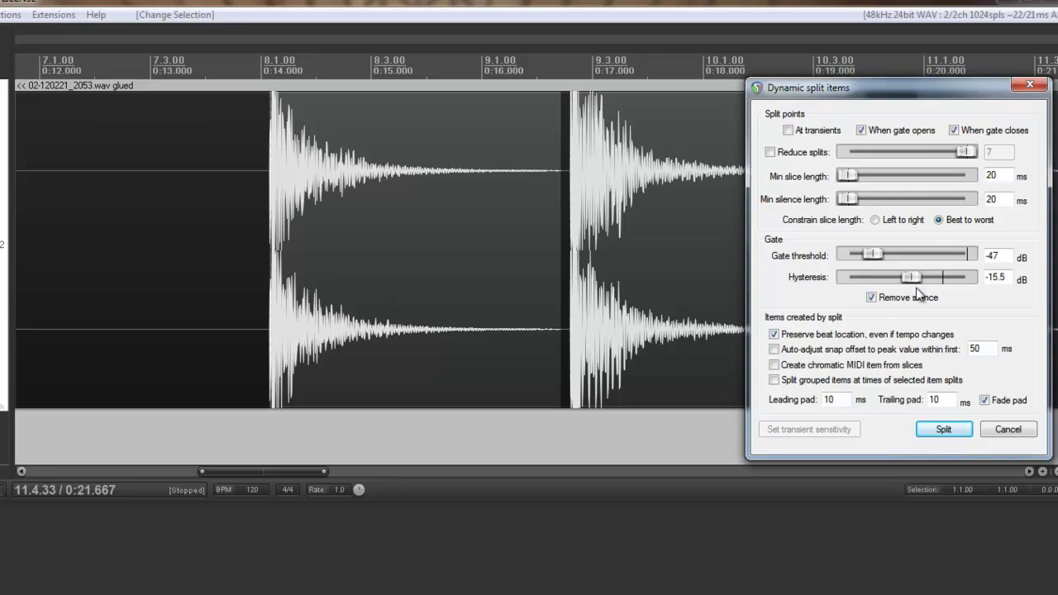
scroll(571, 143, "right", 5)
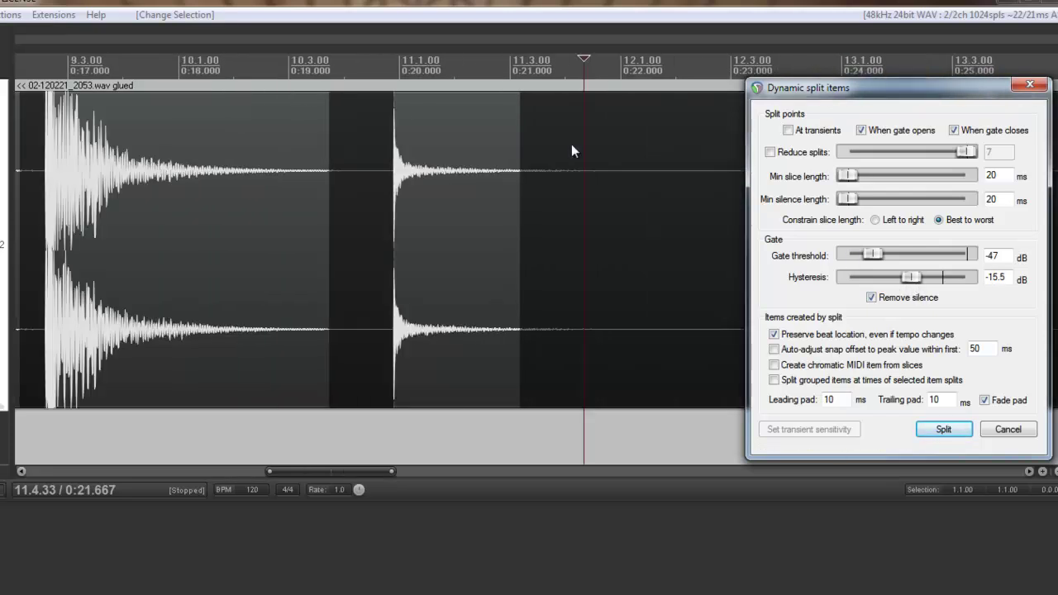
scroll(255, 173, "up", 3)
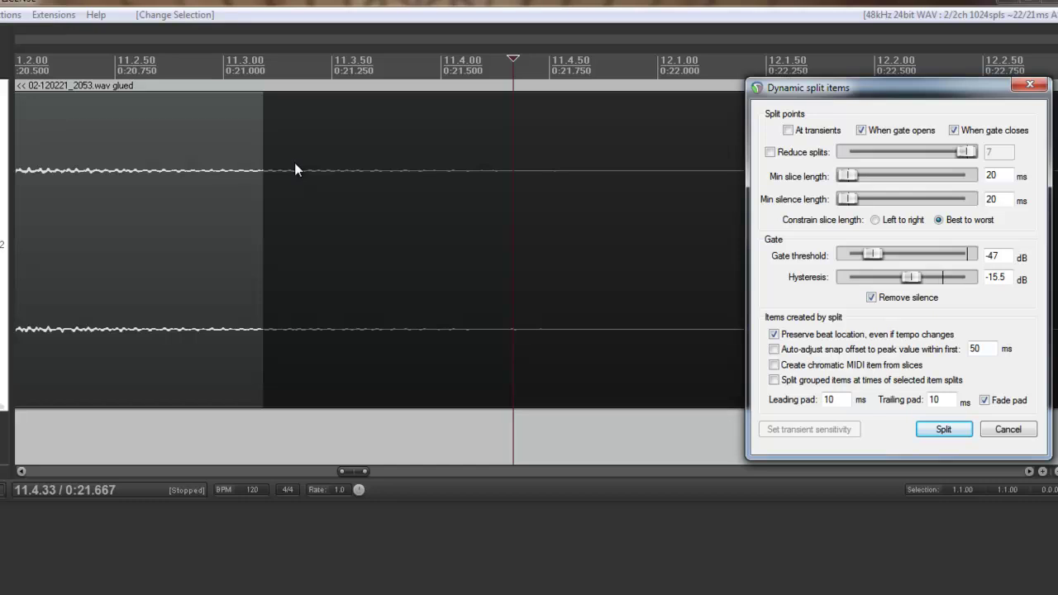
left_click_drag(872, 255, 854, 230)
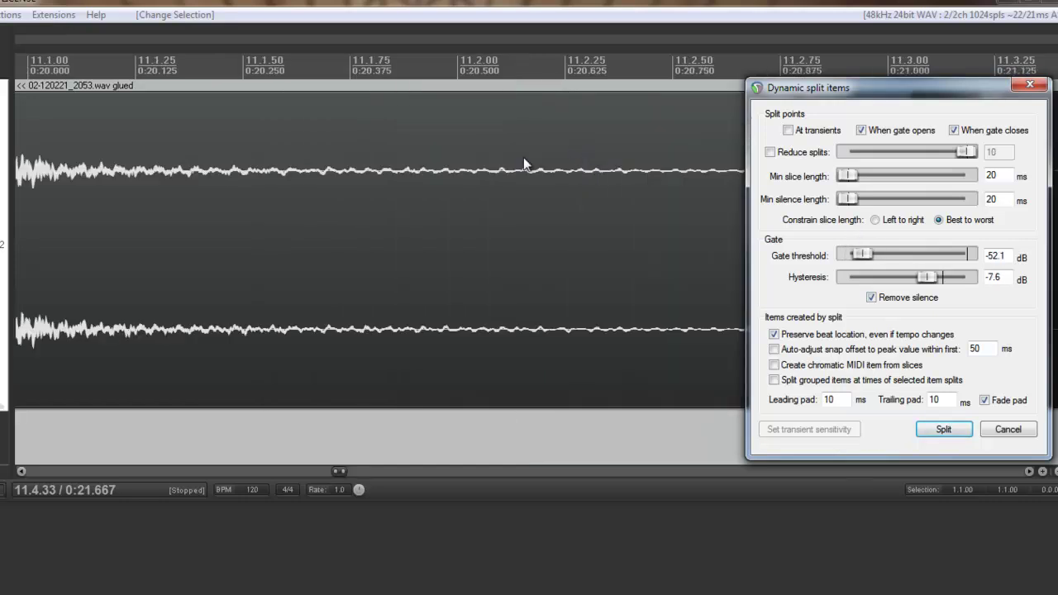
scroll(399, 196, "down", 3)
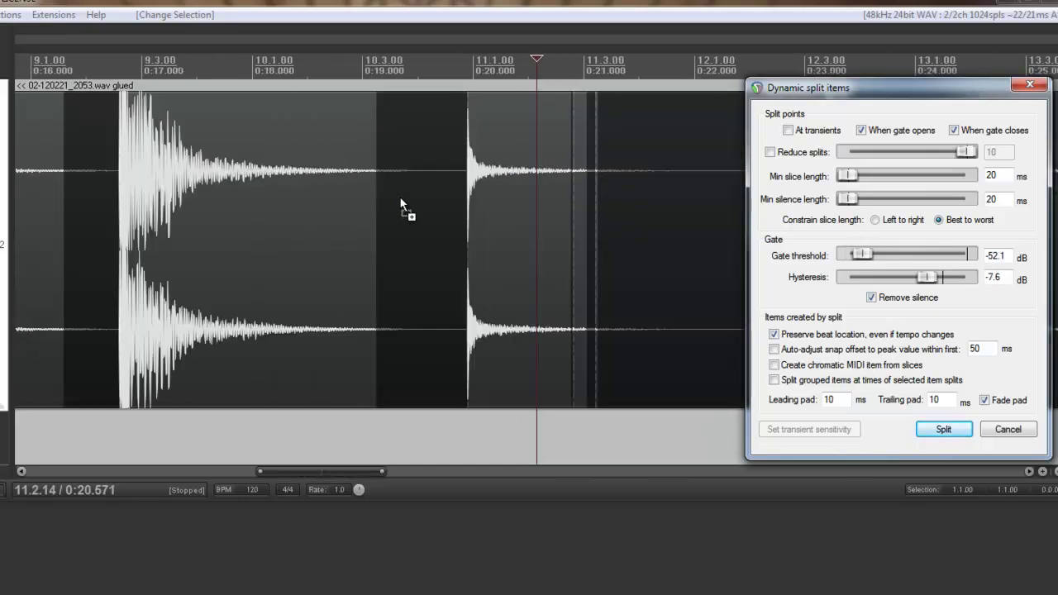
scroll(281, 197, "up", 4)
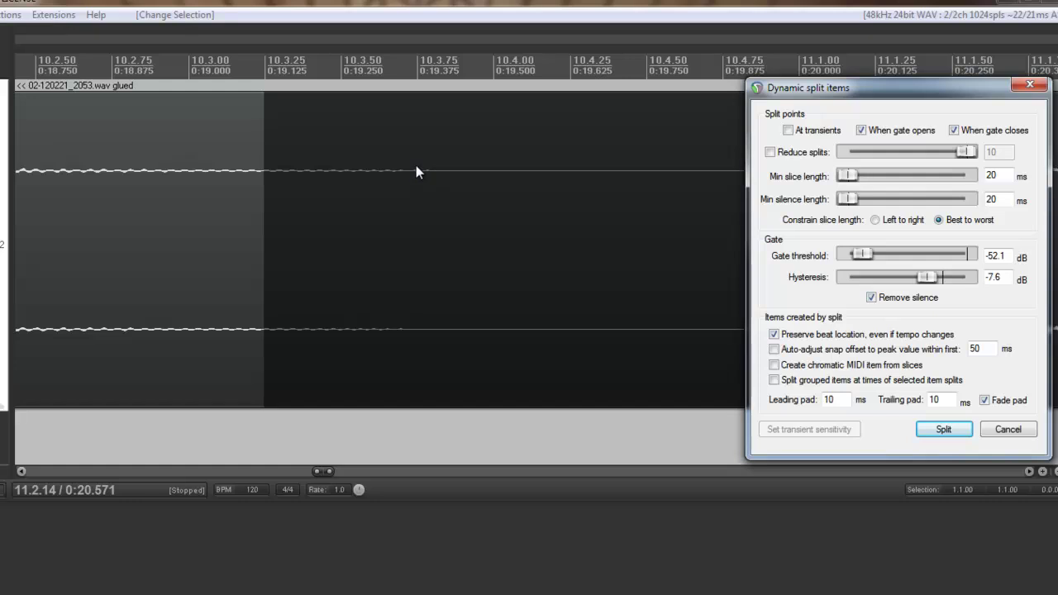
scroll(437, 173, "down", 4)
scroll(436, 173, "up", 4)
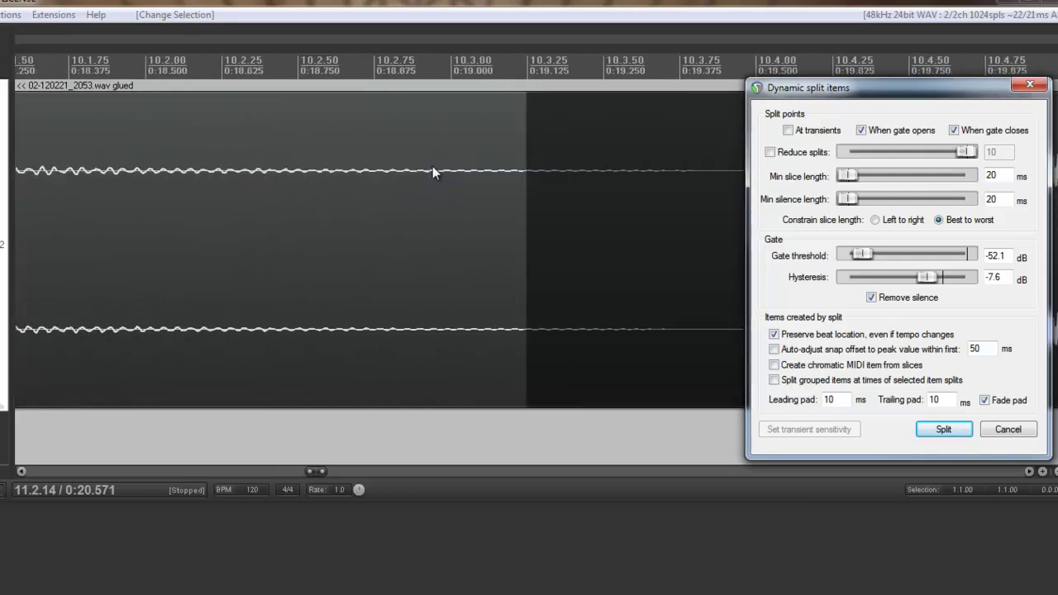
scroll(432, 166, "down", 4)
scroll(428, 168, "up", 4)
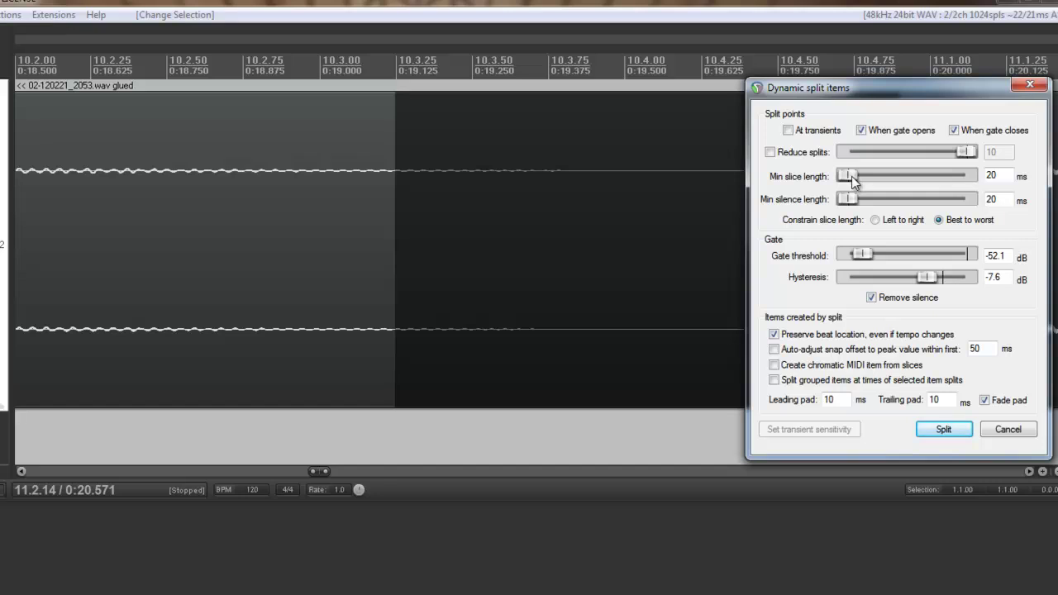
Raise Min slice length to 2494 ms and lower hysteresis to -12.0 dB, leaving 7 splits.
left_click_drag(852, 179, 956, 185)
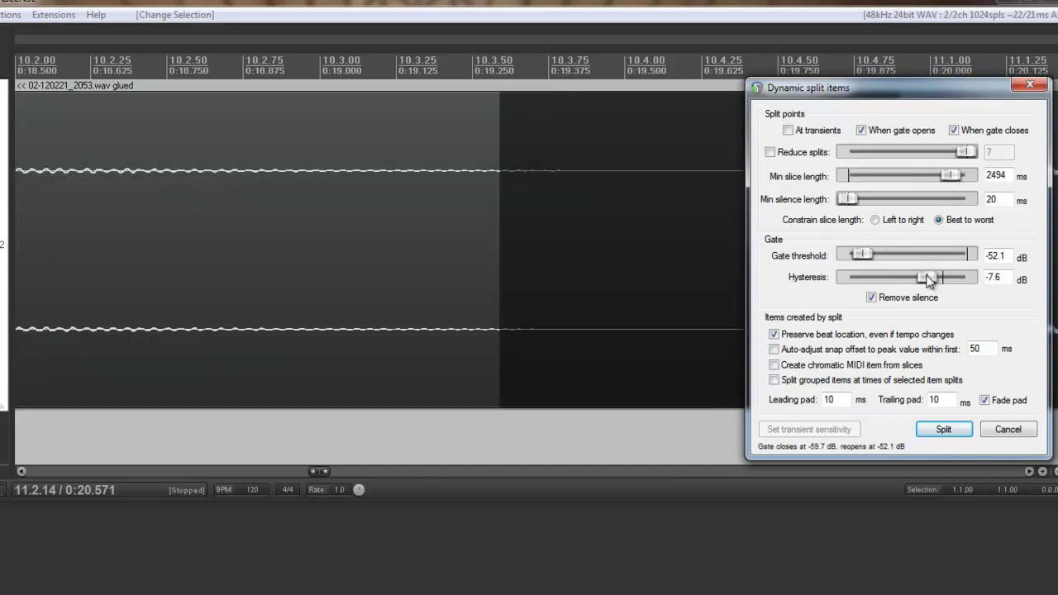
left_click_drag(926, 274, 917, 269)
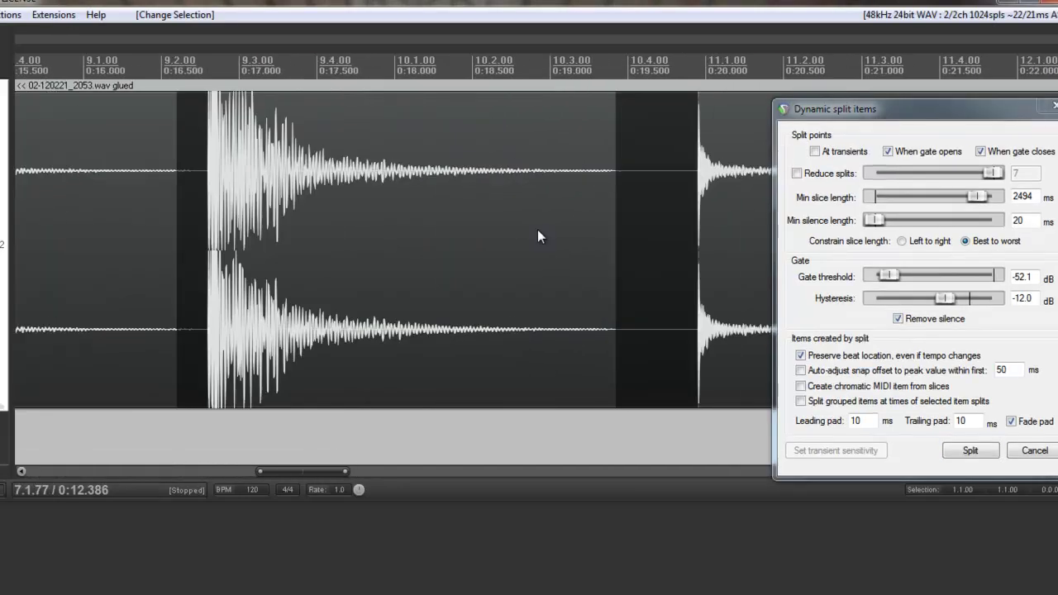
Check the seven-hit split preview and drag the Dynamic split items dialog out of the way.
scroll(537, 229, "left", 5)
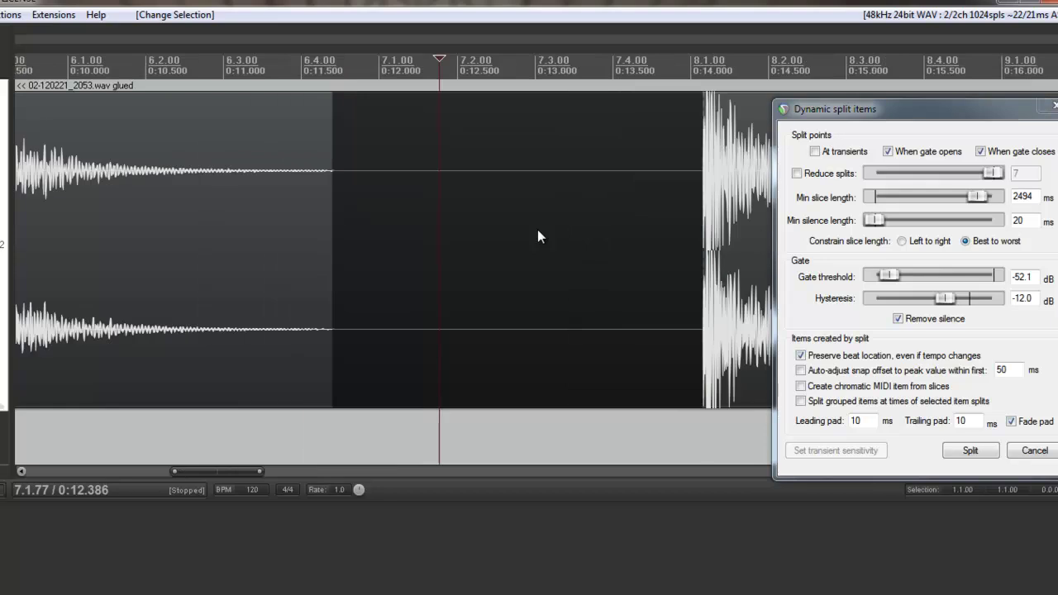
scroll(537, 229, "right", 3)
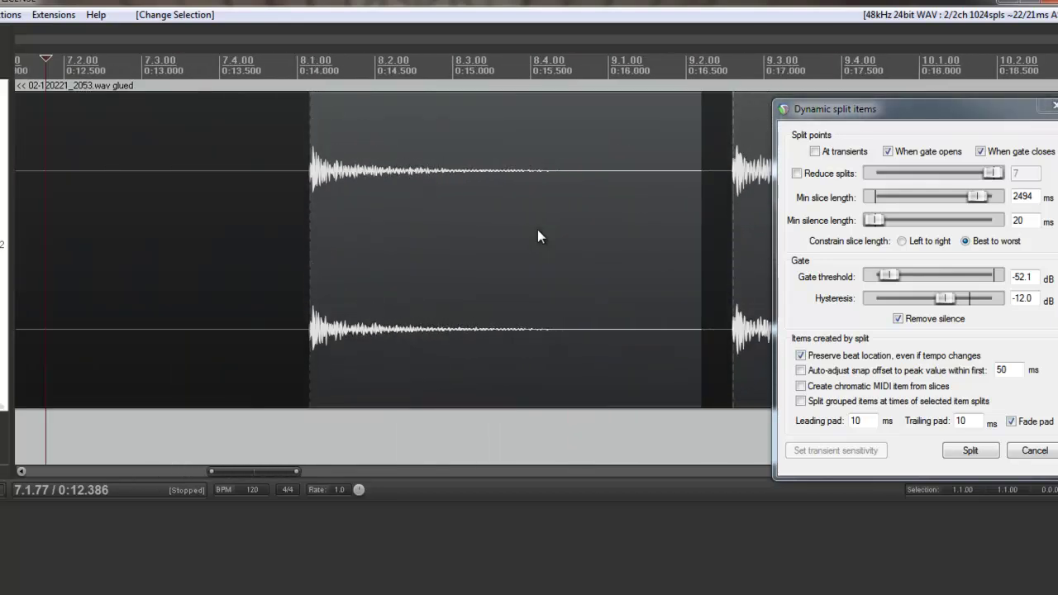
scroll(537, 236, "down", 5)
scroll(537, 229, "left", 4)
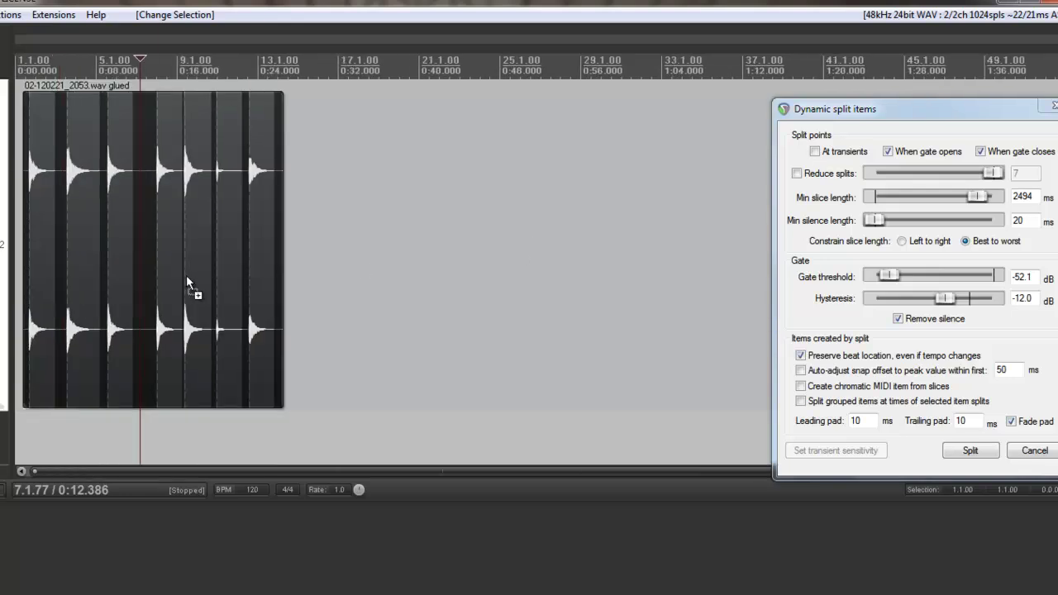
scroll(185, 279, "up", 2)
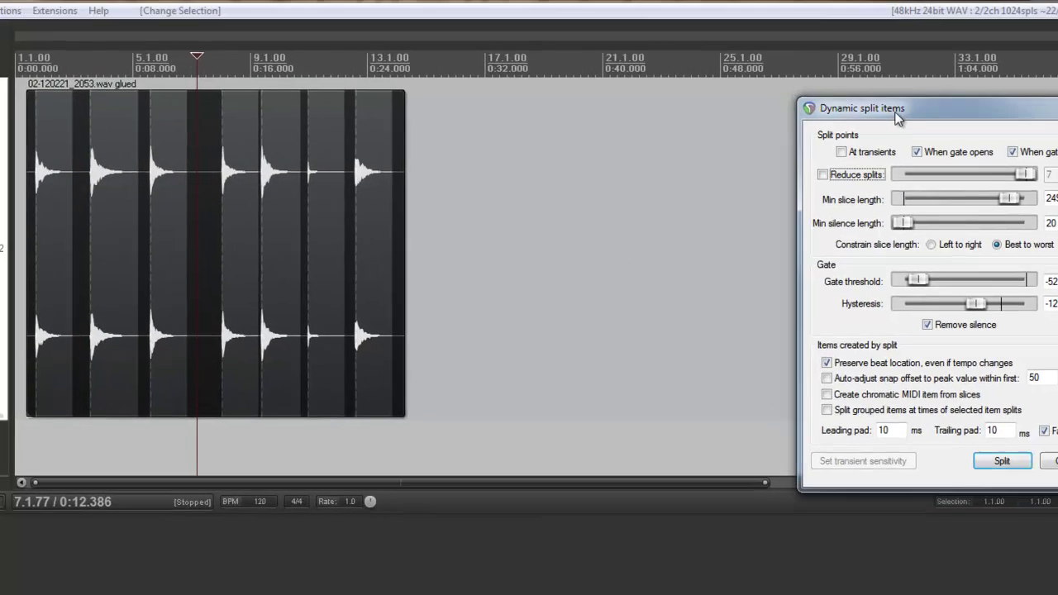
left_click_drag(899, 118, 544, 75)
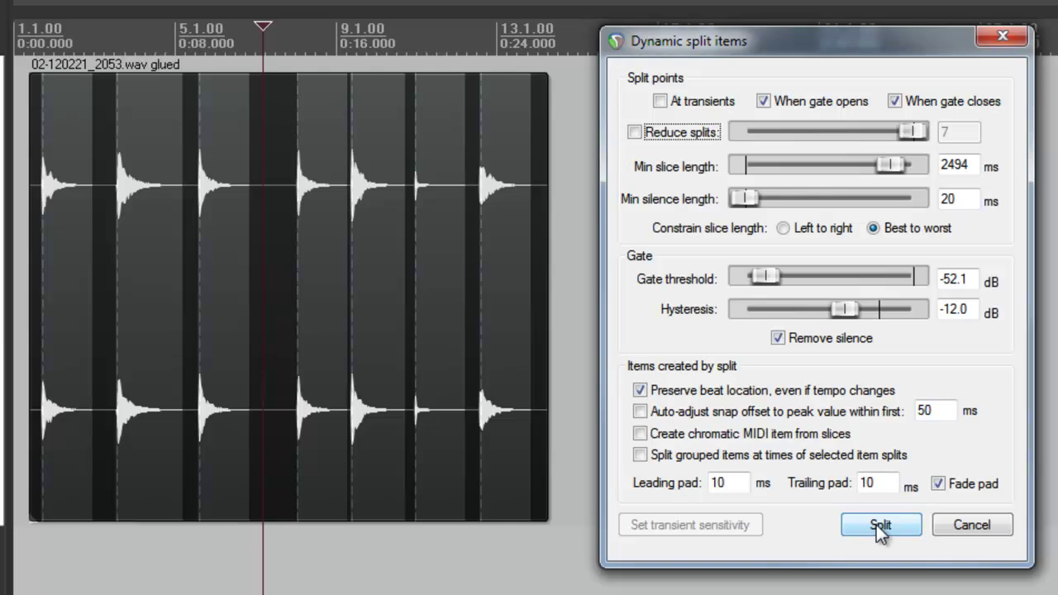
Apply the dynamic split so the TAIKO track holds seven drum-hit items without silences.
left_click(877, 525)
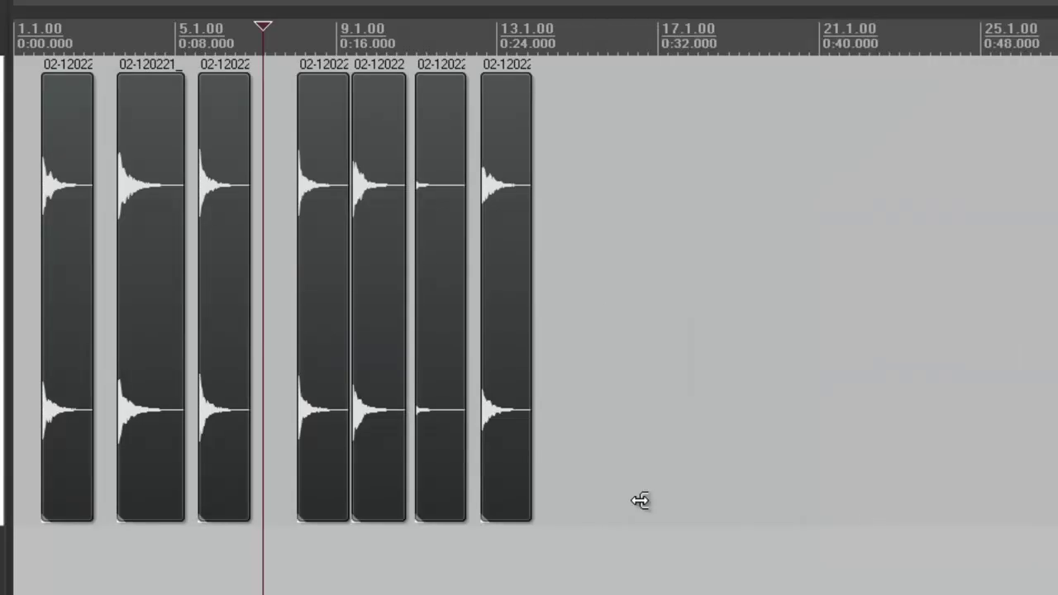
scroll(206, 307, "up", 5)
scroll(430, 331, "left", 8)
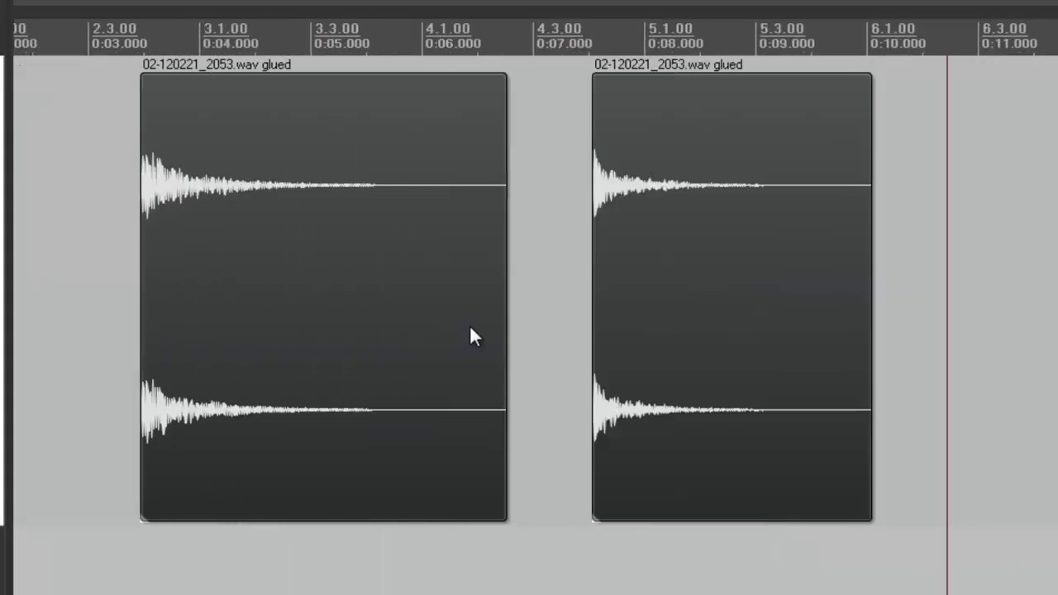
scroll(487, 326, "right", 15)
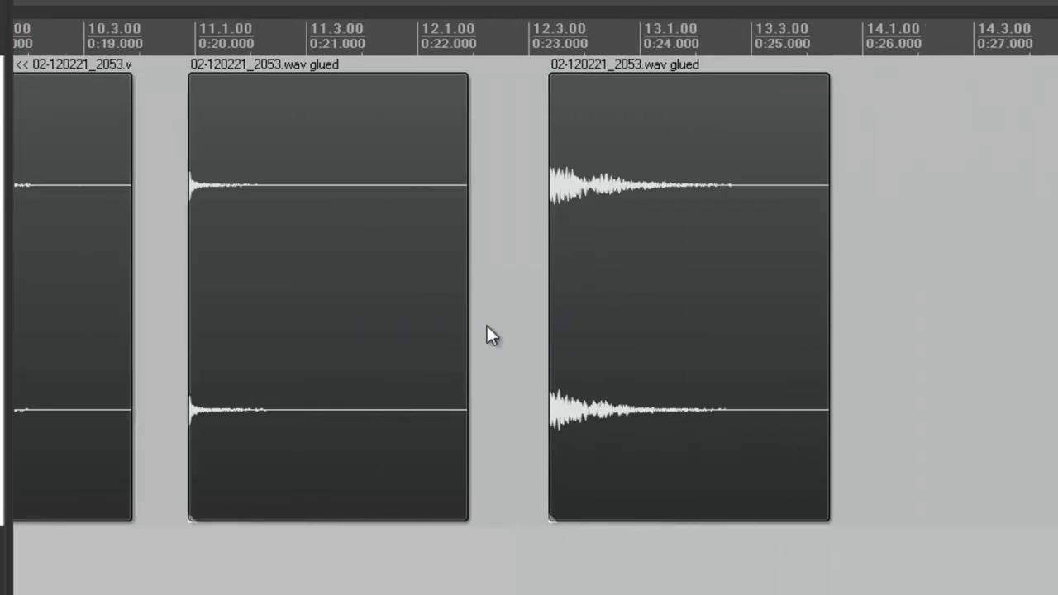
scroll(487, 325, "left", 15)
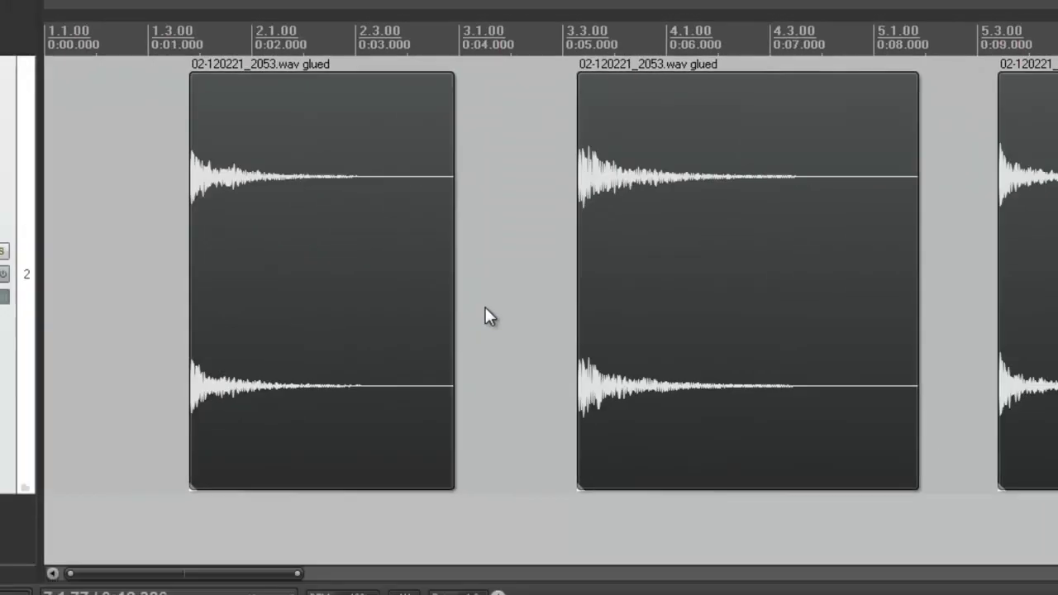
scroll(486, 317, "down", 4)
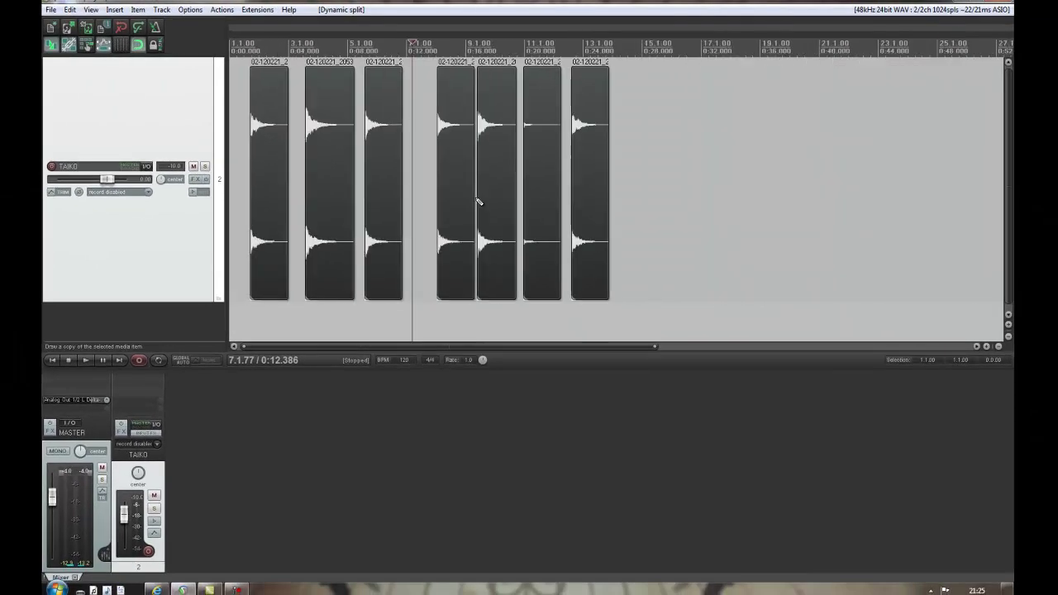
scroll(477, 202, "down", 2)
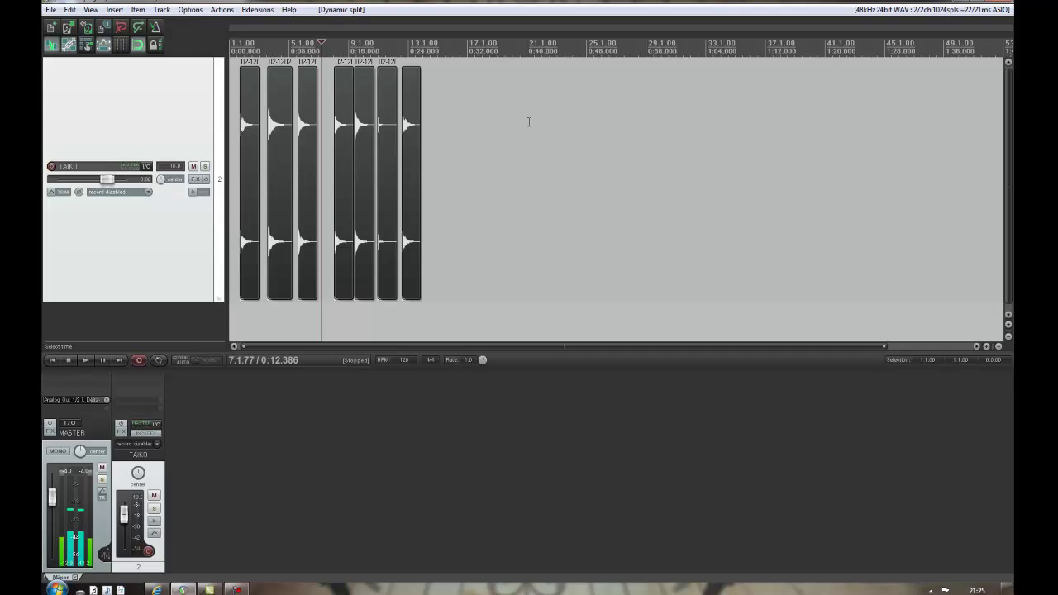
Clear the time selection and select all seven drum-hit items with Ctrl+A.
left_click_drag(452, 124, 426, 124)
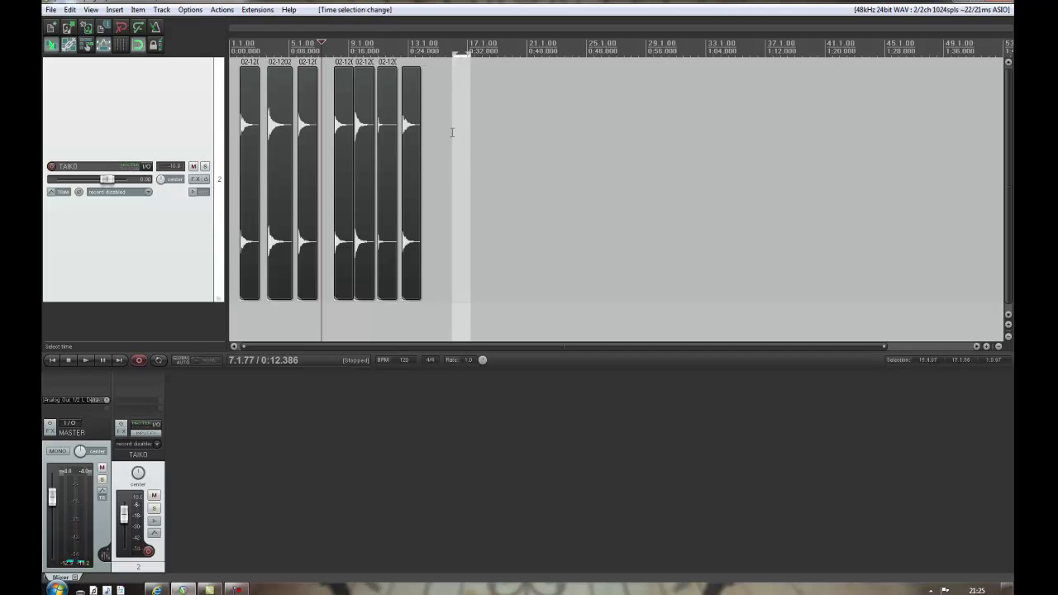
left_click(451, 130)
left_click(441, 117)
key("ctrl+a")
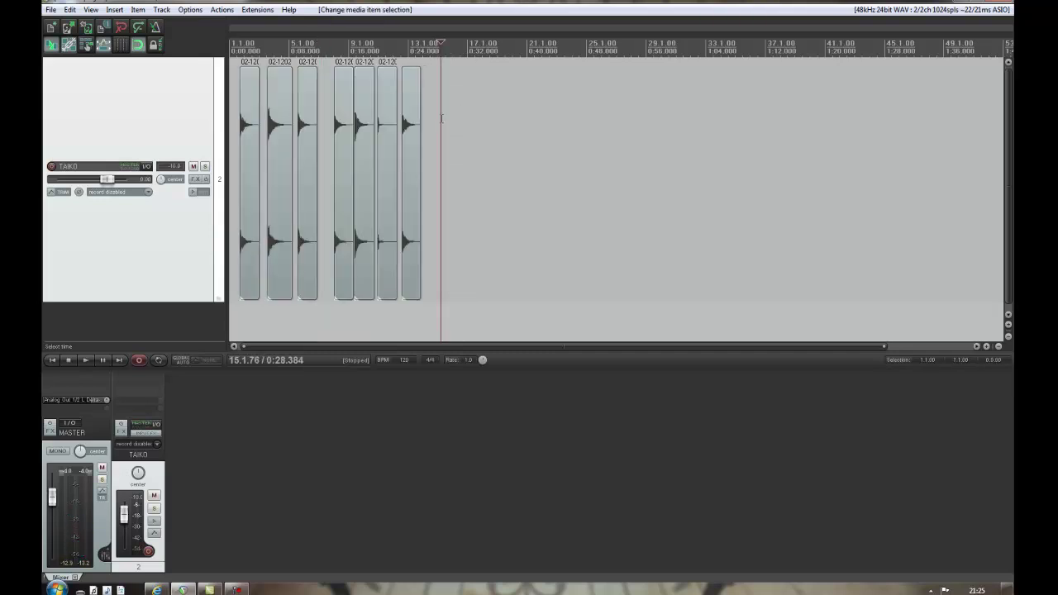